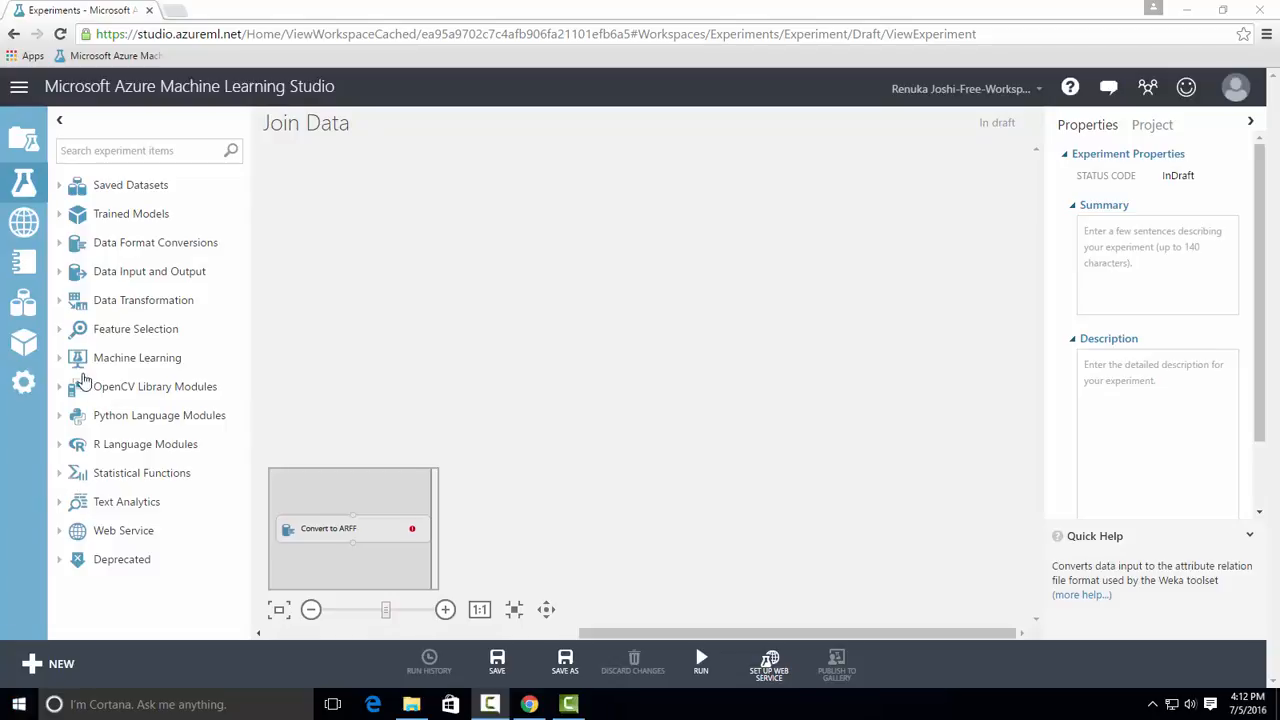
Add the Restaurant customer data and Restaurant ratings sample datasets side by side on the experiment canvas
left_click(59, 187)
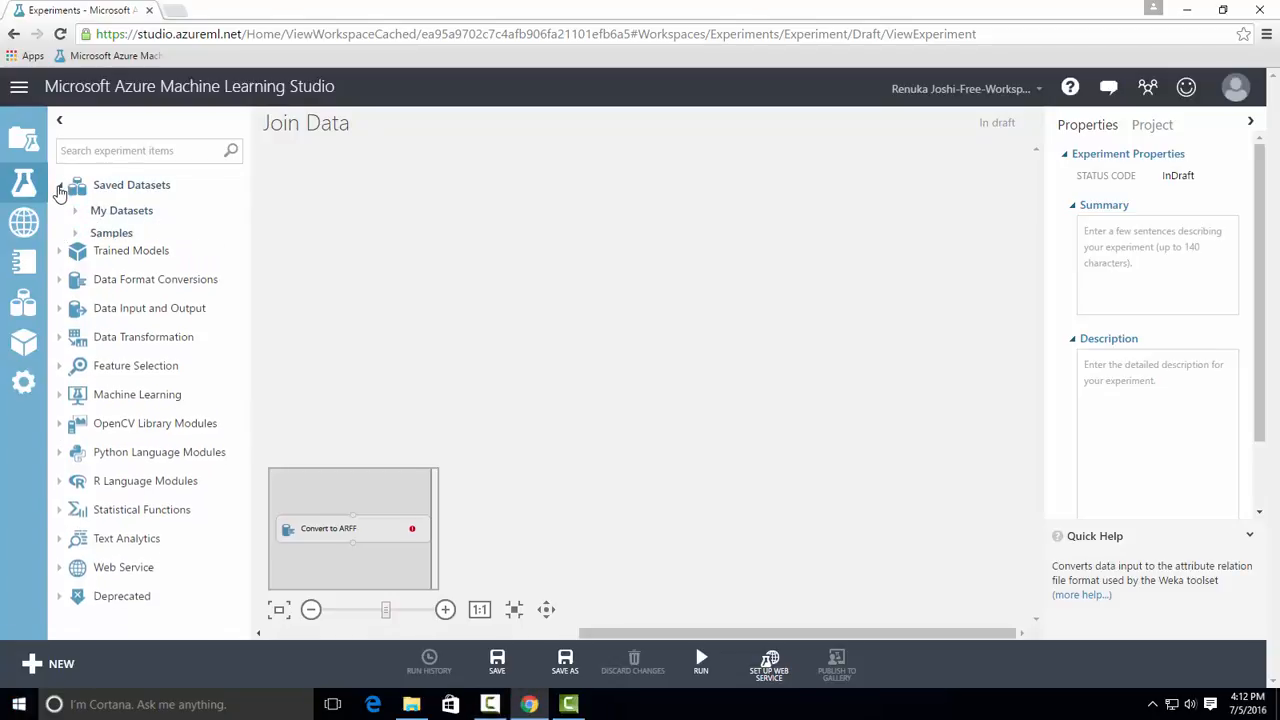
left_click(74, 236)
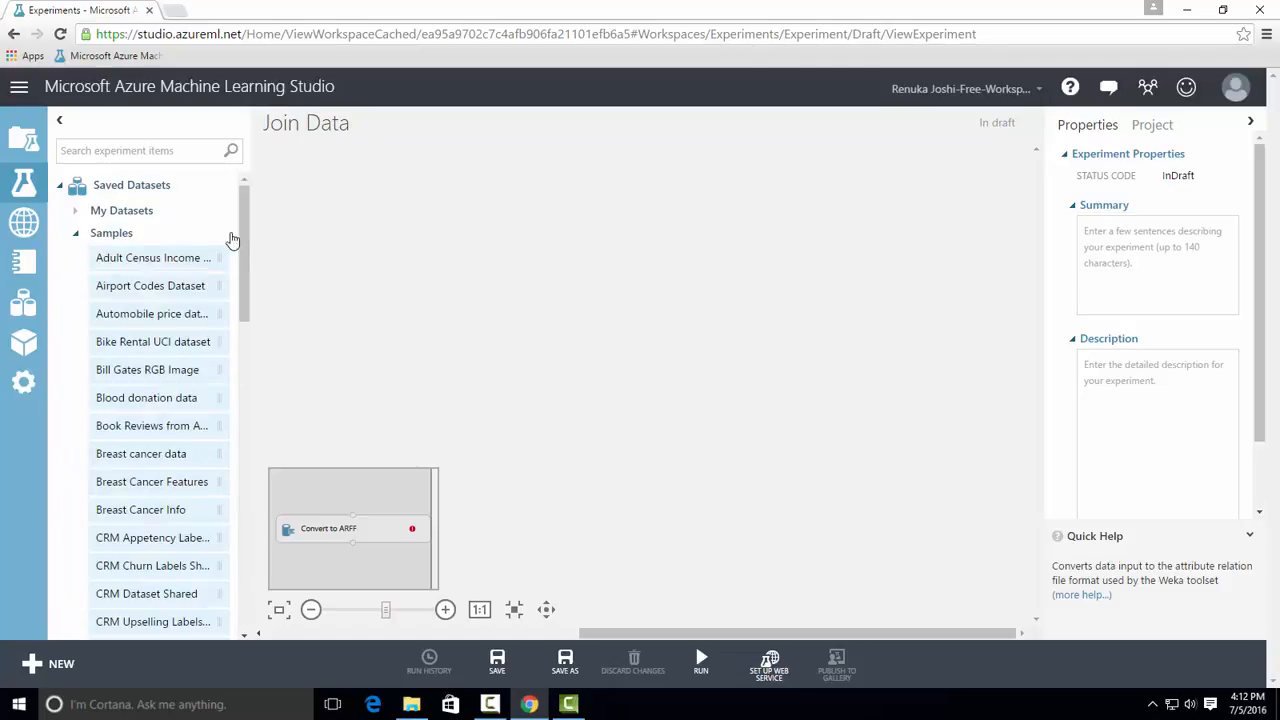
left_click_drag(244, 228, 242, 444)
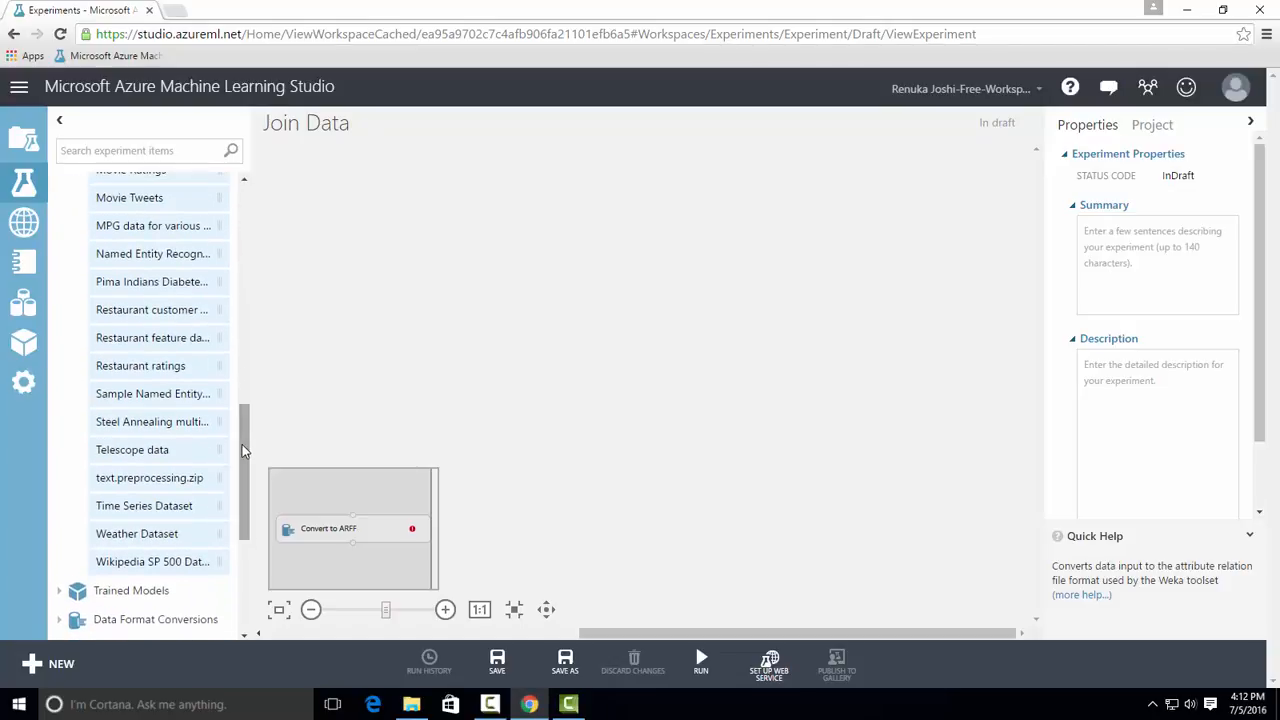
left_click_drag(140, 316, 446, 243)
left_click_drag(140, 366, 740, 246)
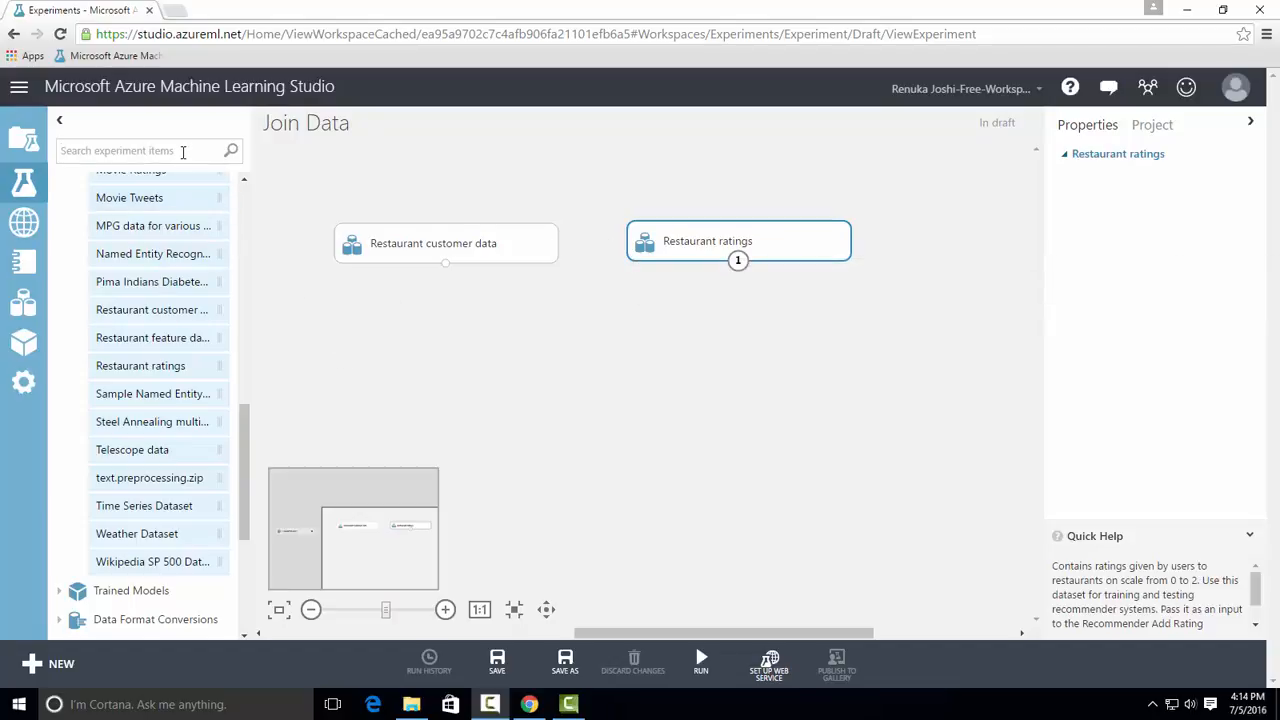
Search the experiment items for "join data" and place the Join Data module below the two datasets
type("joi")
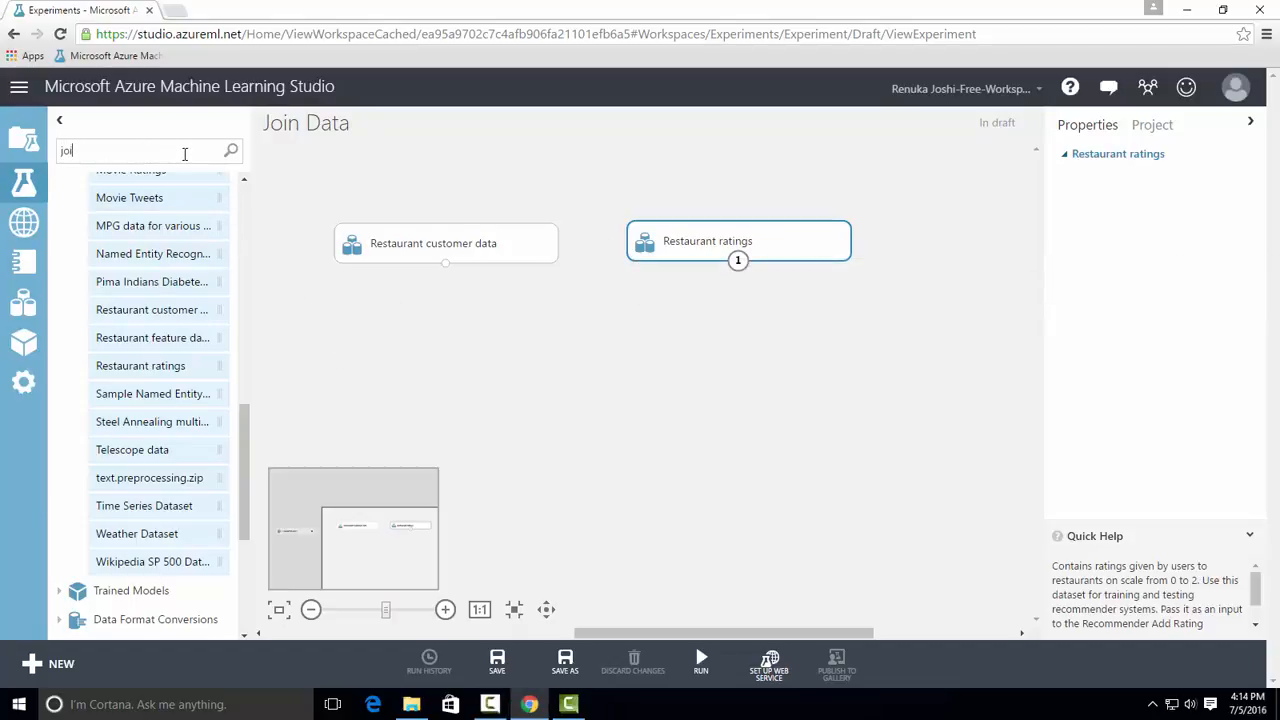
type("n data")
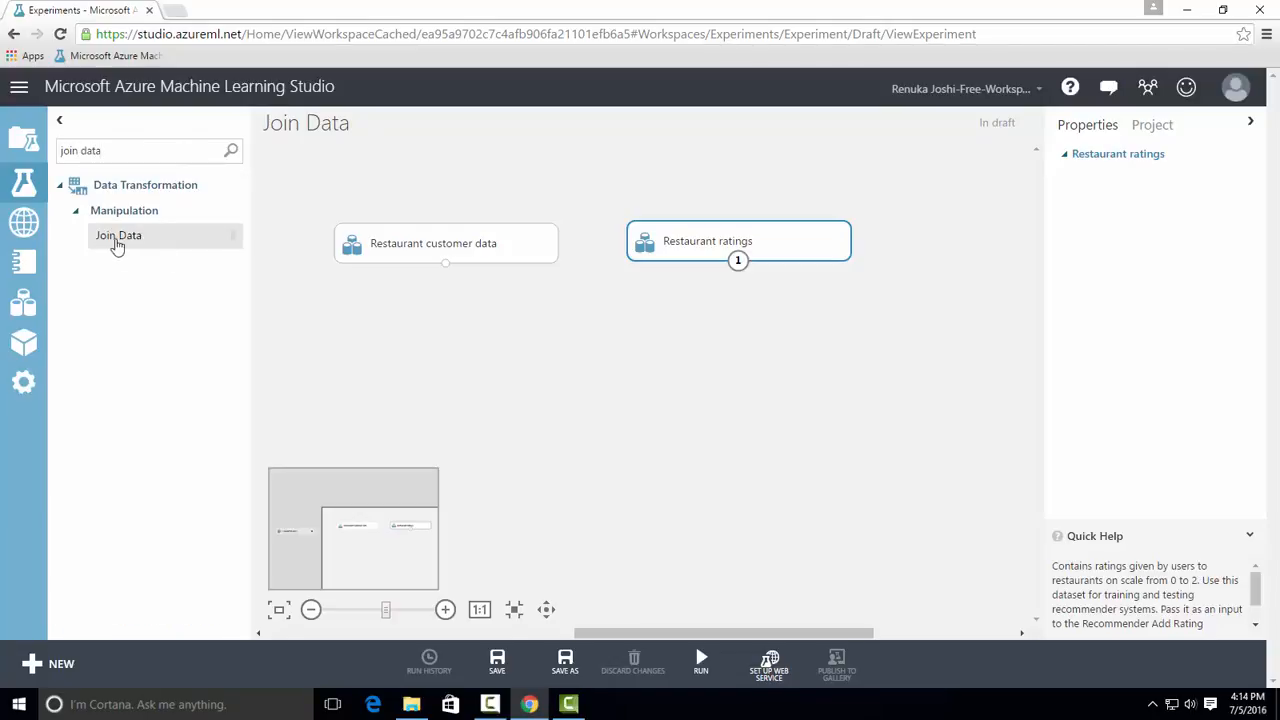
left_click(134, 244)
left_click_drag(134, 244, 604, 366)
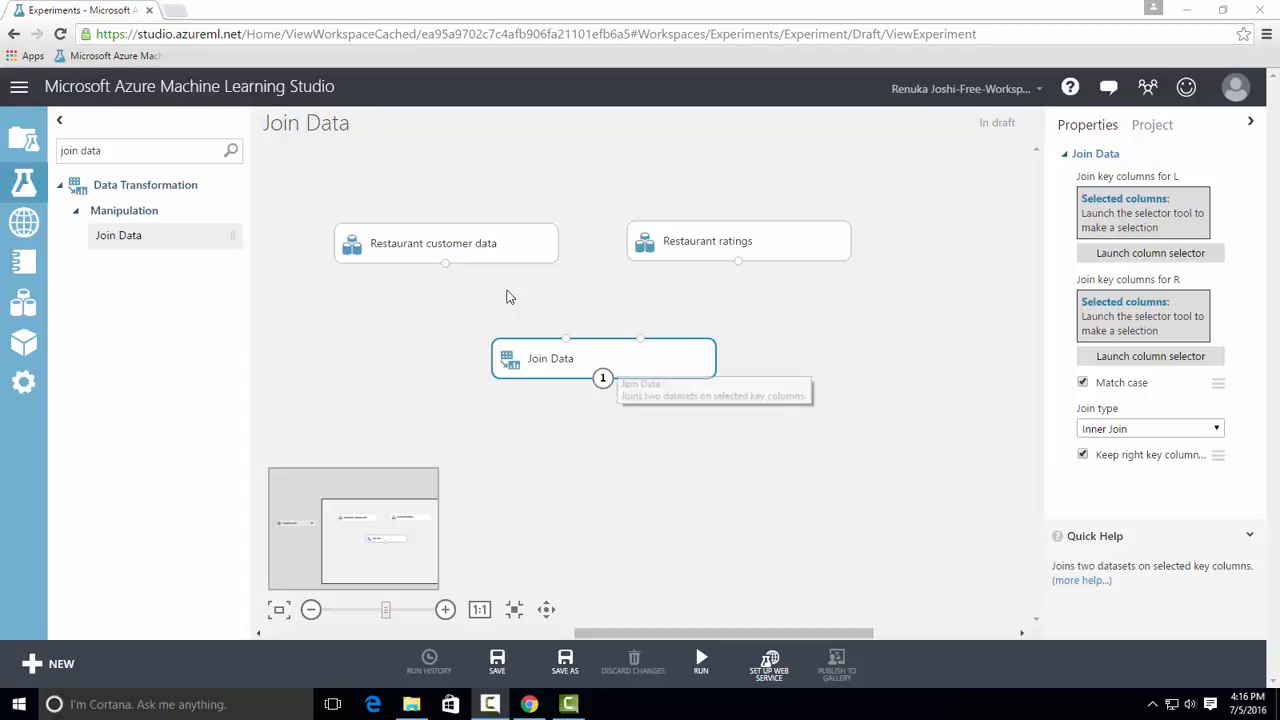
Visualize the Restaurant customer data dataset and the Restaurant ratings dataset to examine their columns
right_click(447, 266)
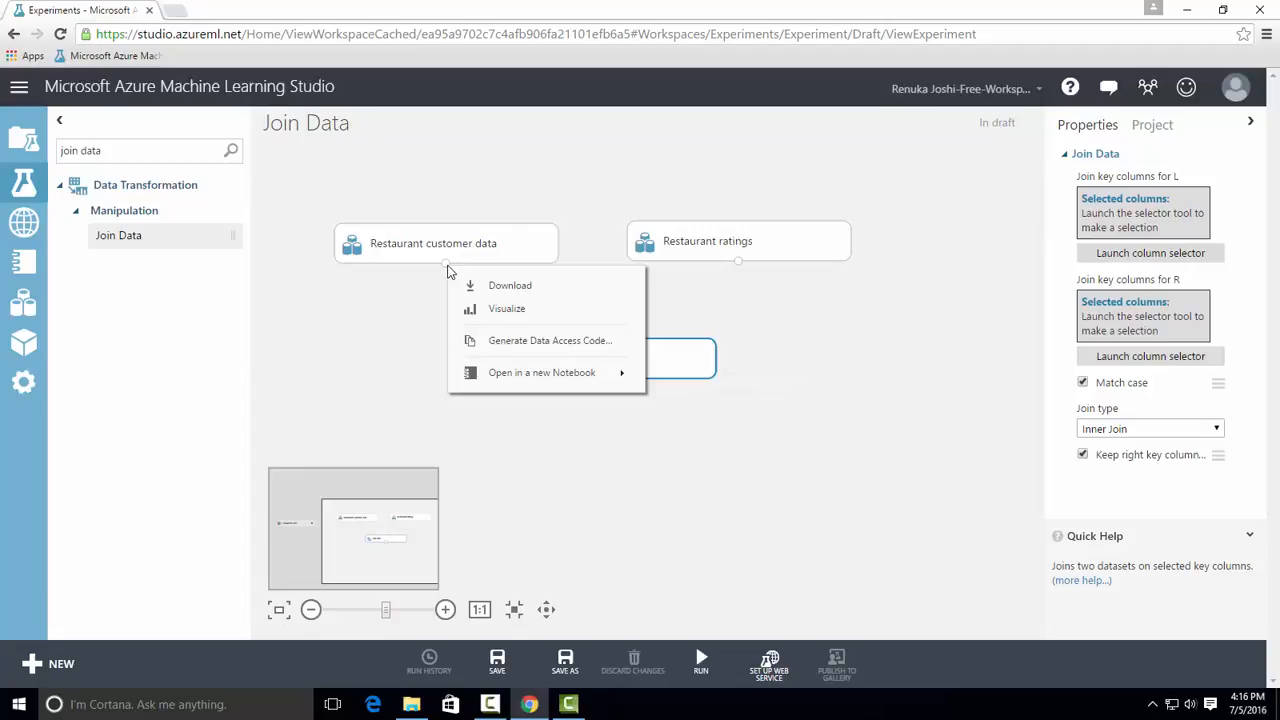
left_click(502, 316)
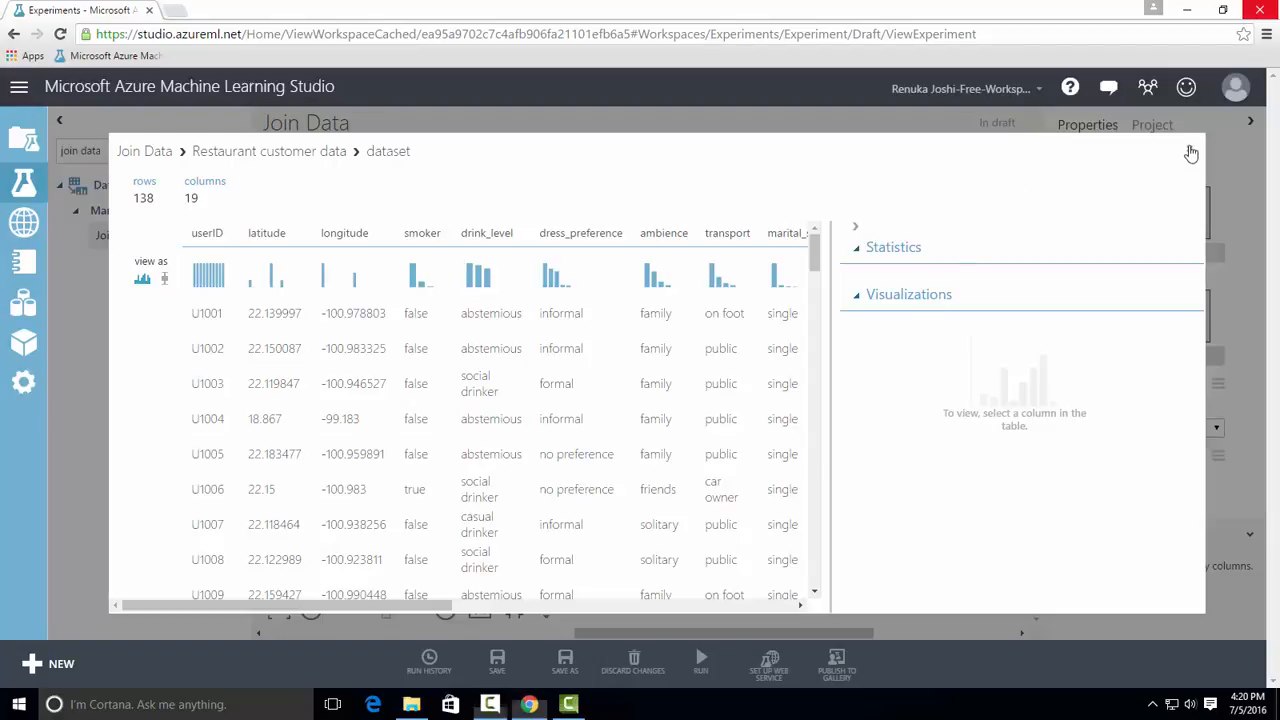
left_click(1191, 152)
right_click(738, 262)
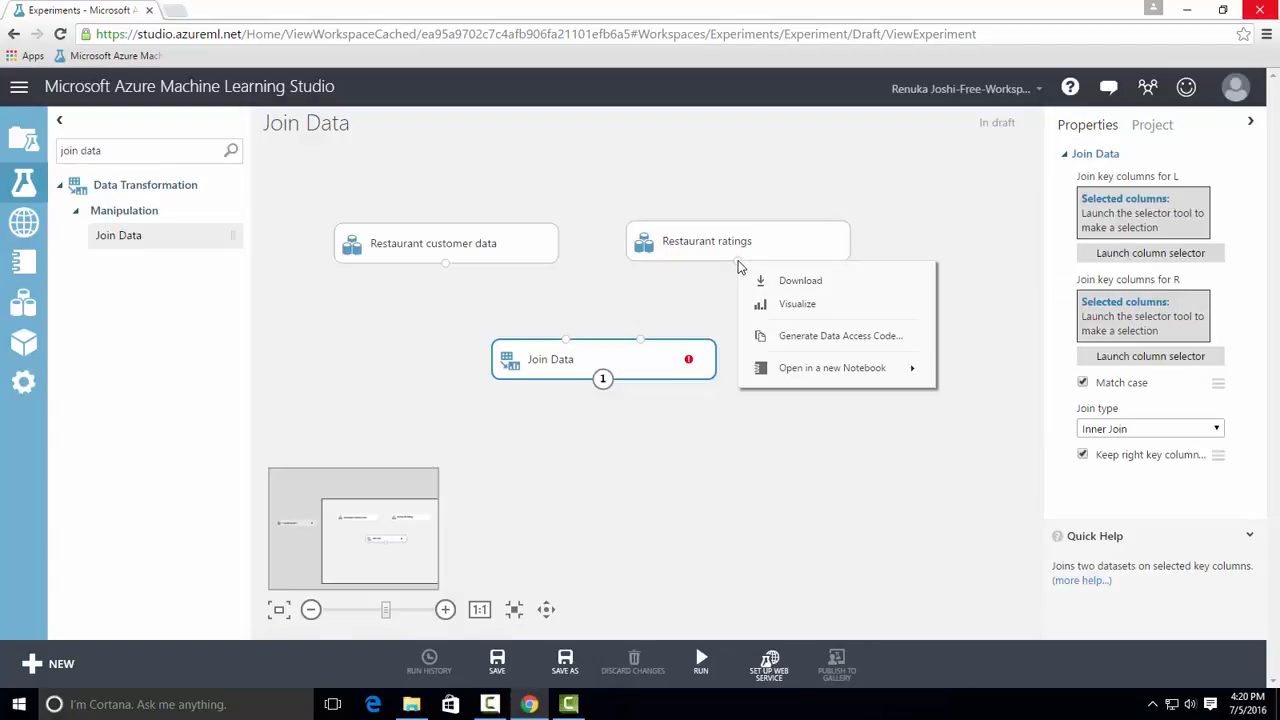
left_click(789, 305)
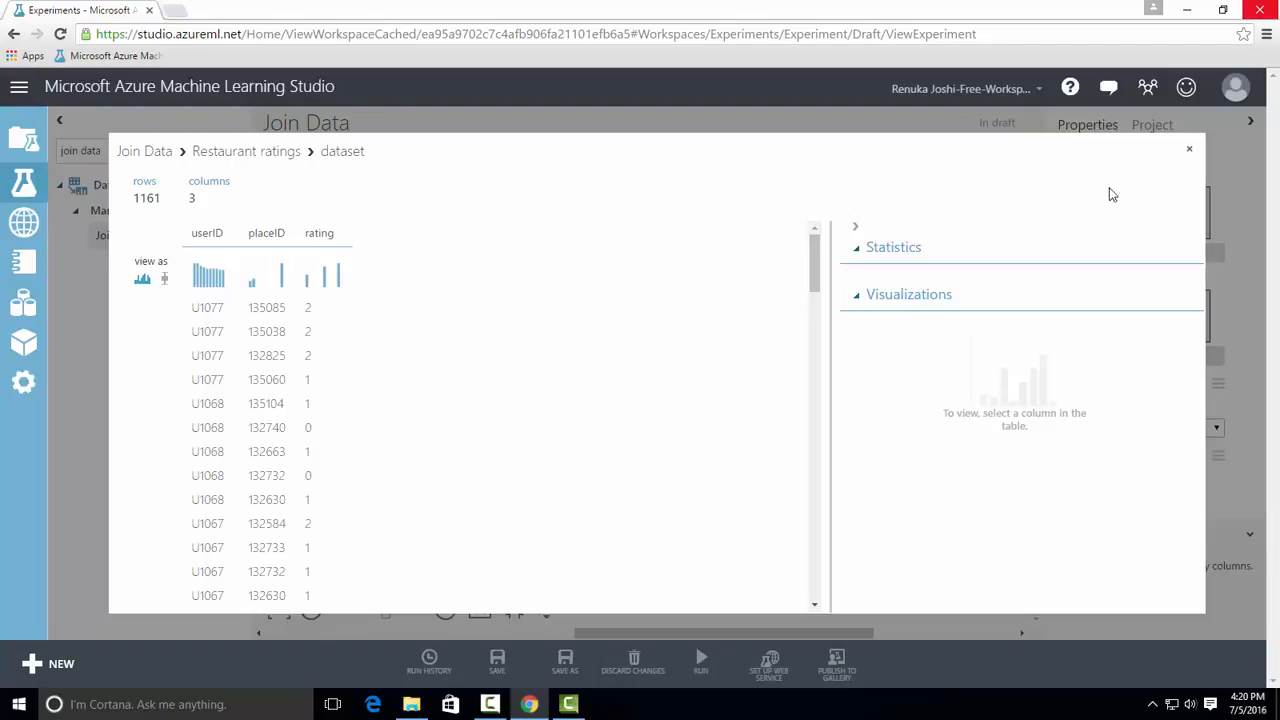
left_click(1192, 150)
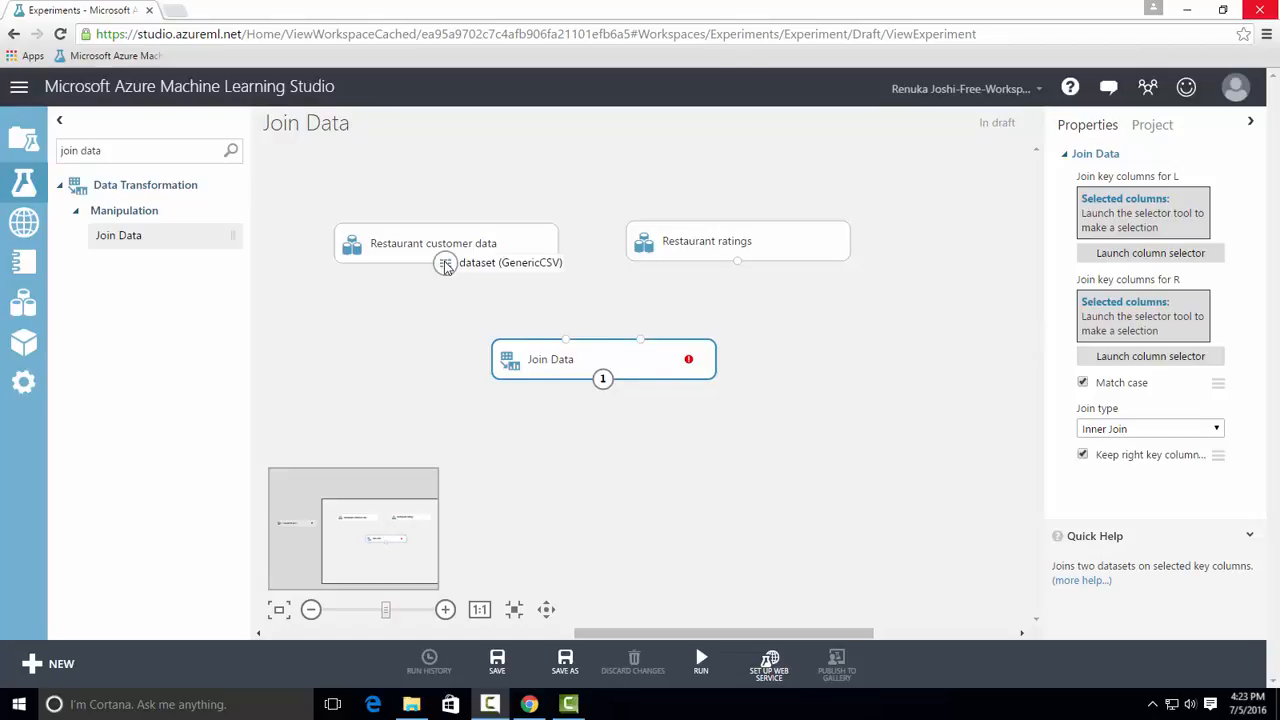
Connect Restaurant customer data and Restaurant ratings to Join Data's first and second inputs, and choose userID as the L join key column
left_click_drag(445, 262, 570, 343)
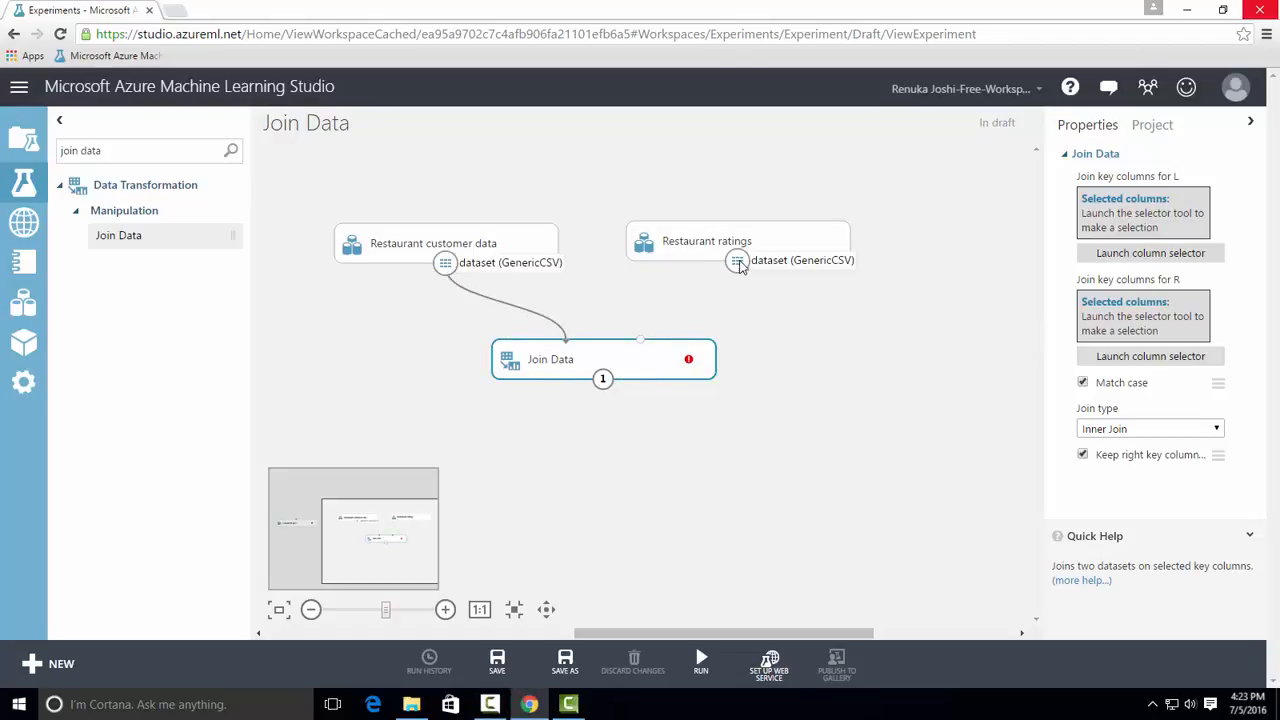
left_click_drag(737, 262, 640, 340)
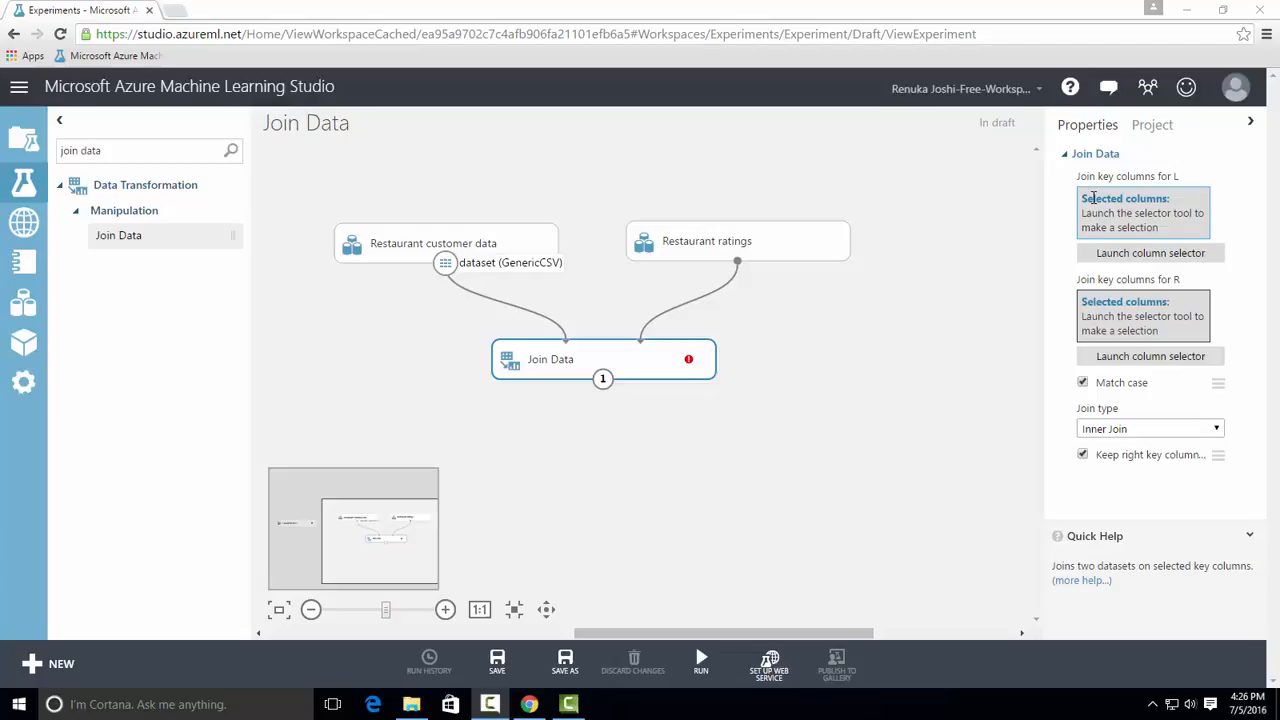
left_click(1136, 256)
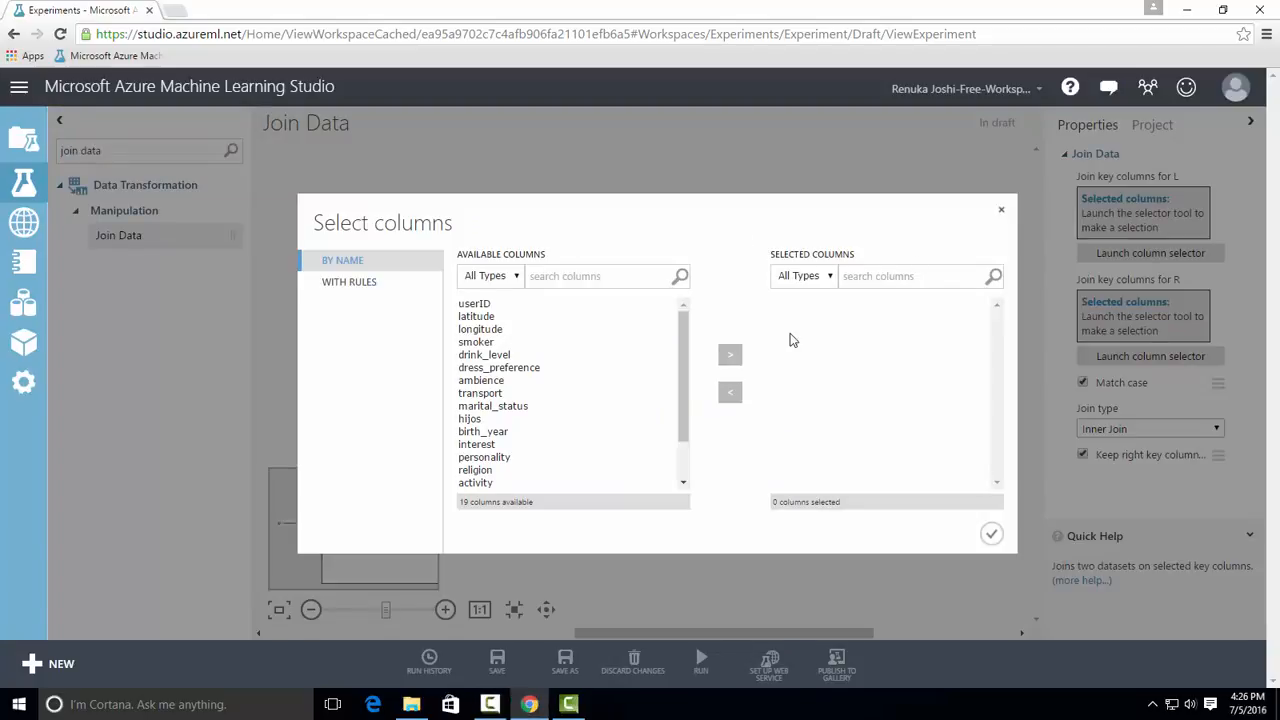
left_click(481, 305)
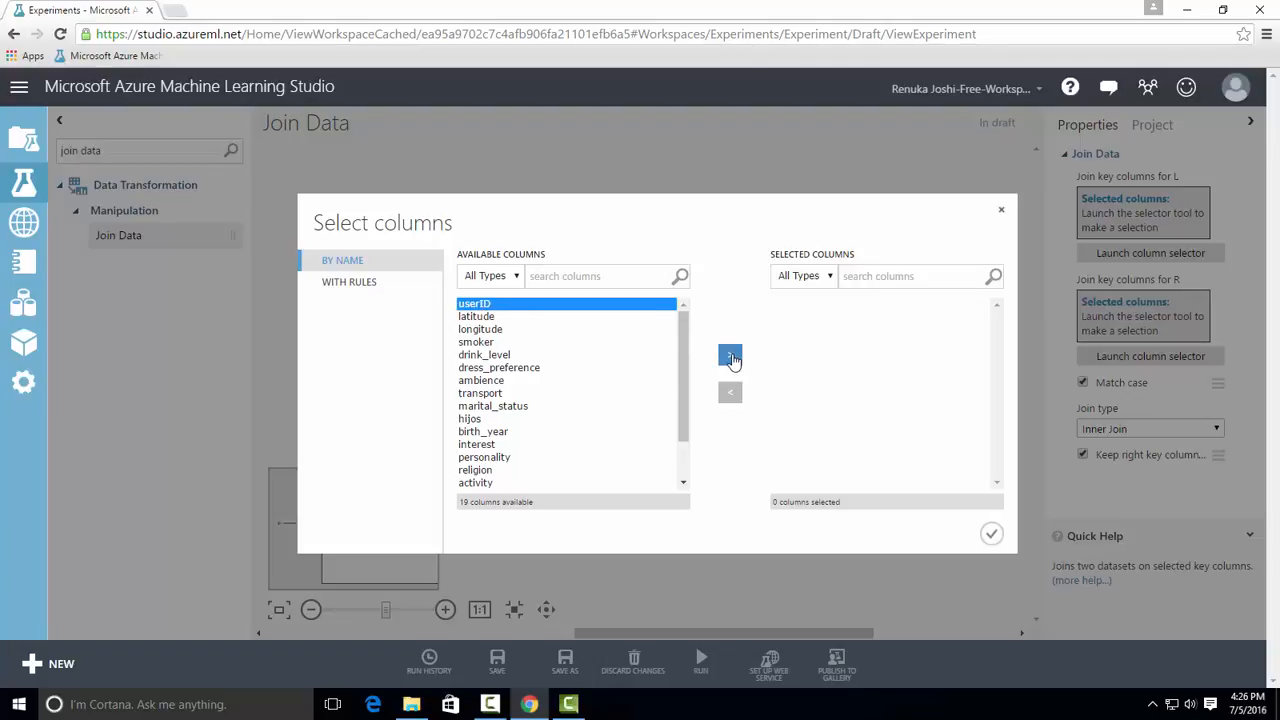
left_click(730, 355)
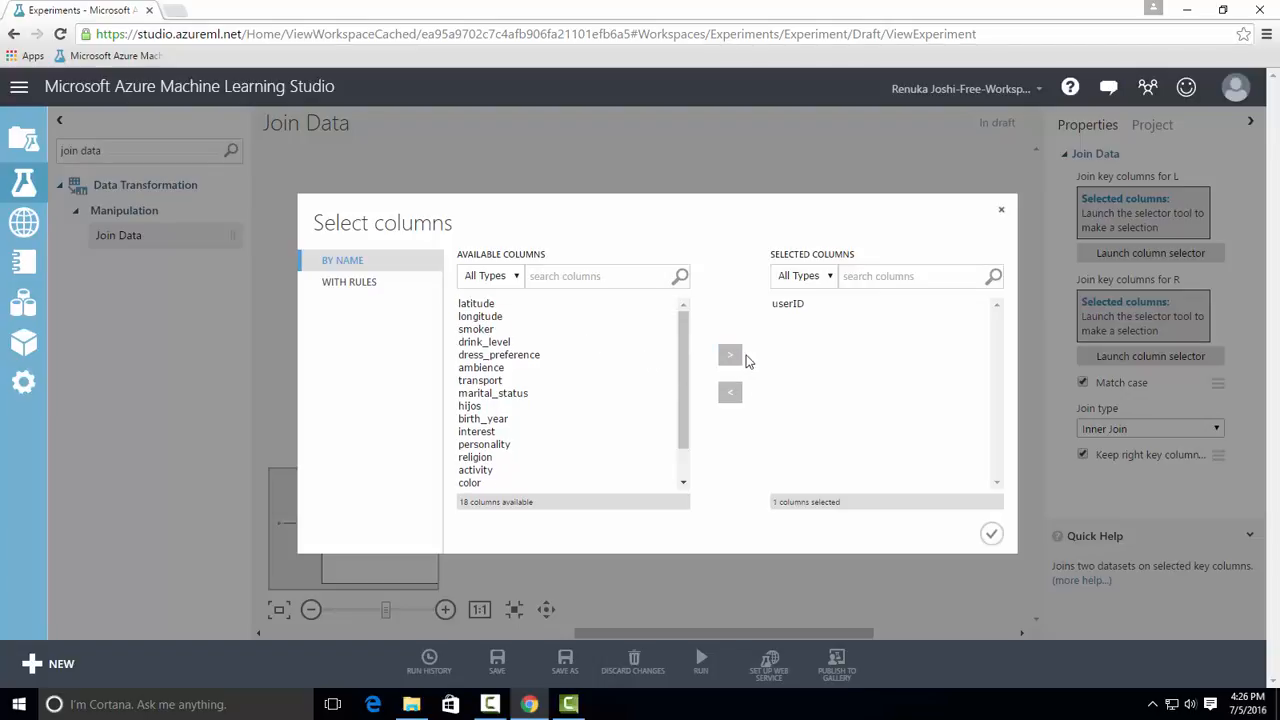
left_click(992, 534)
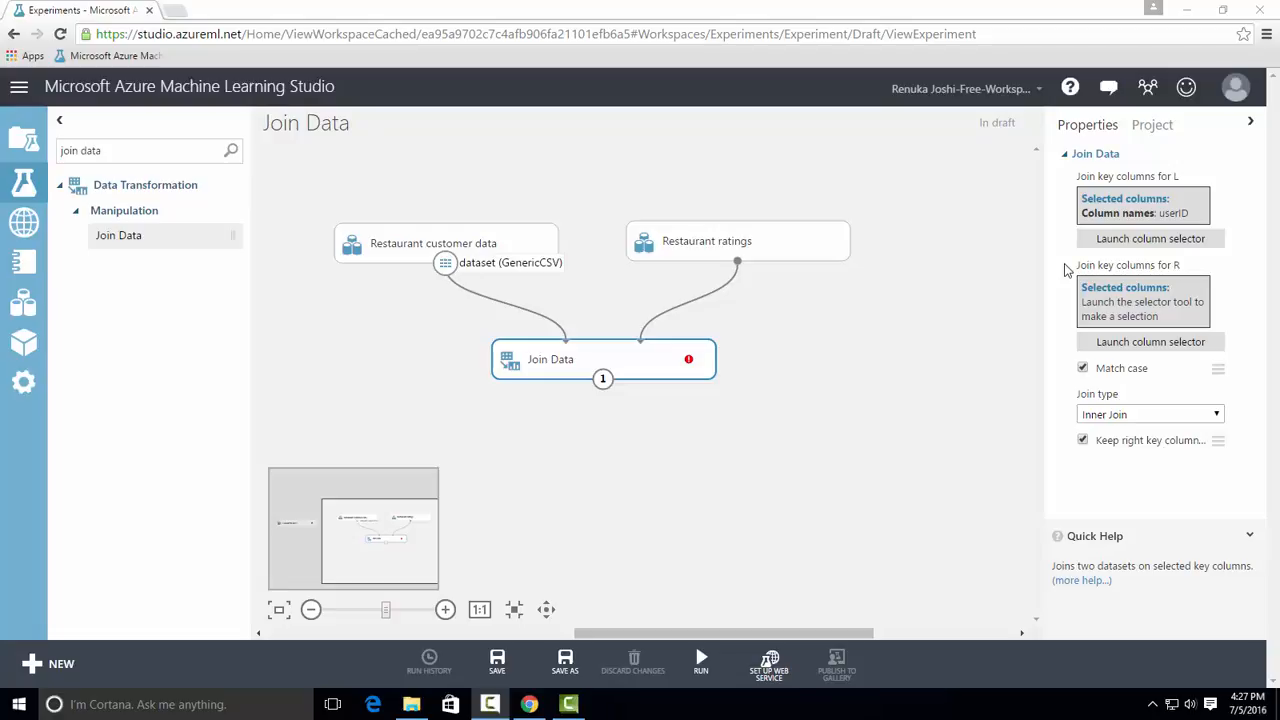
Choose userID as the join key column for R in the Join Data module
left_click(1135, 345)
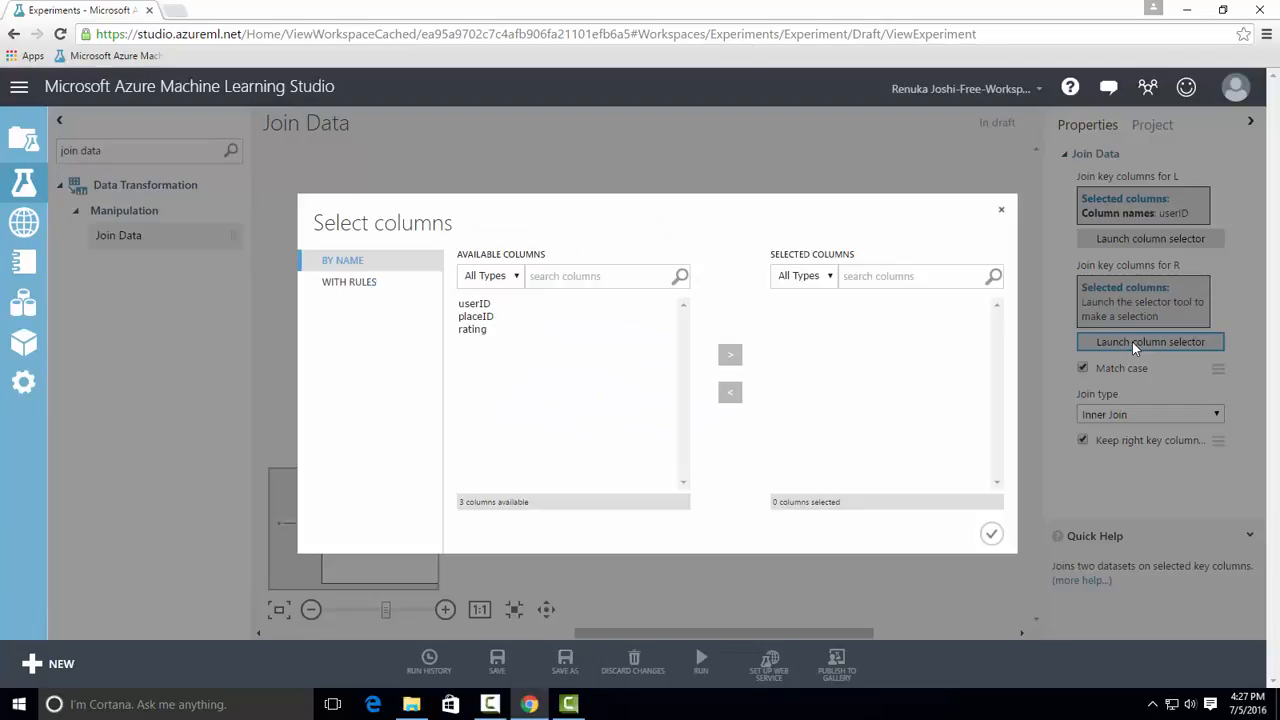
left_click(489, 304)
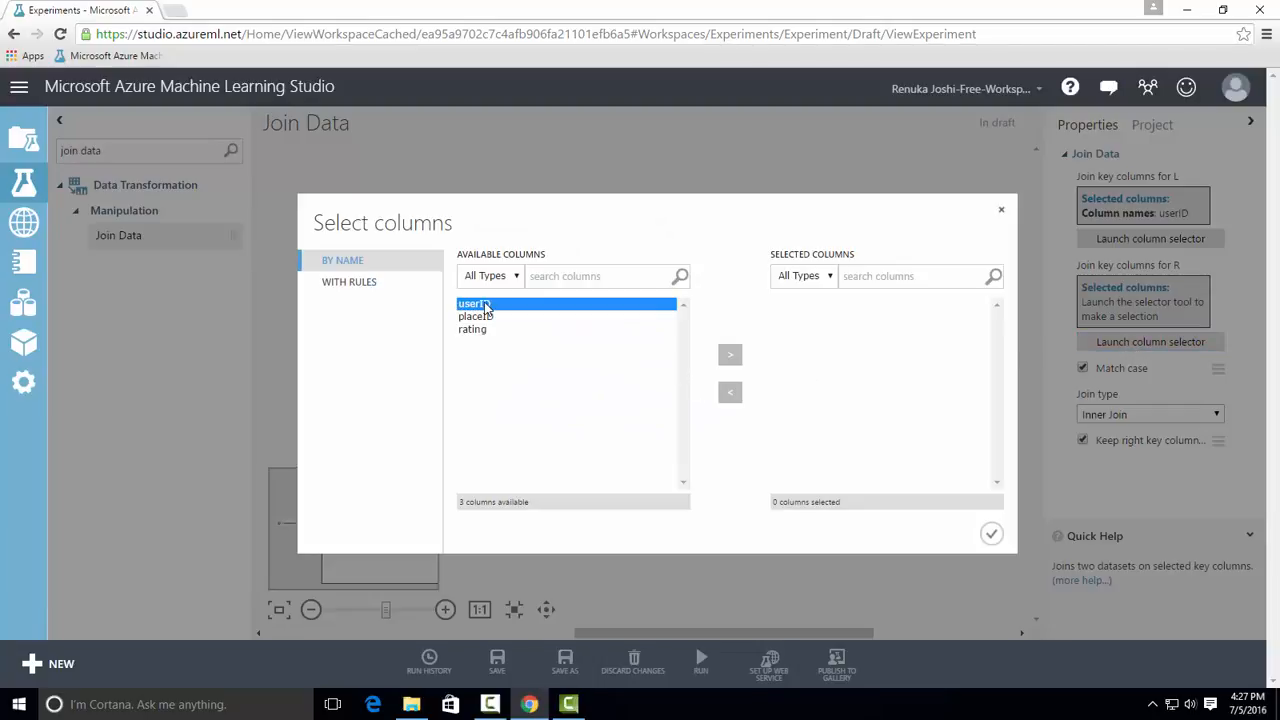
left_click(730, 355)
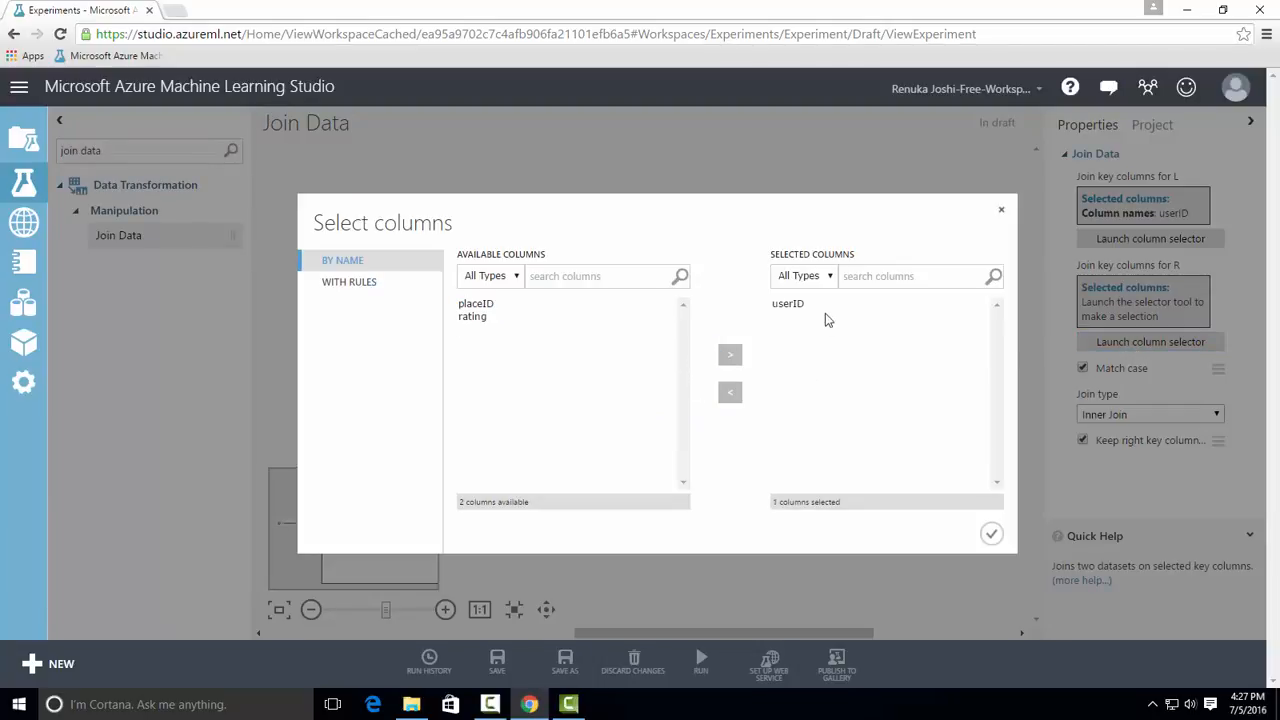
left_click(993, 536)
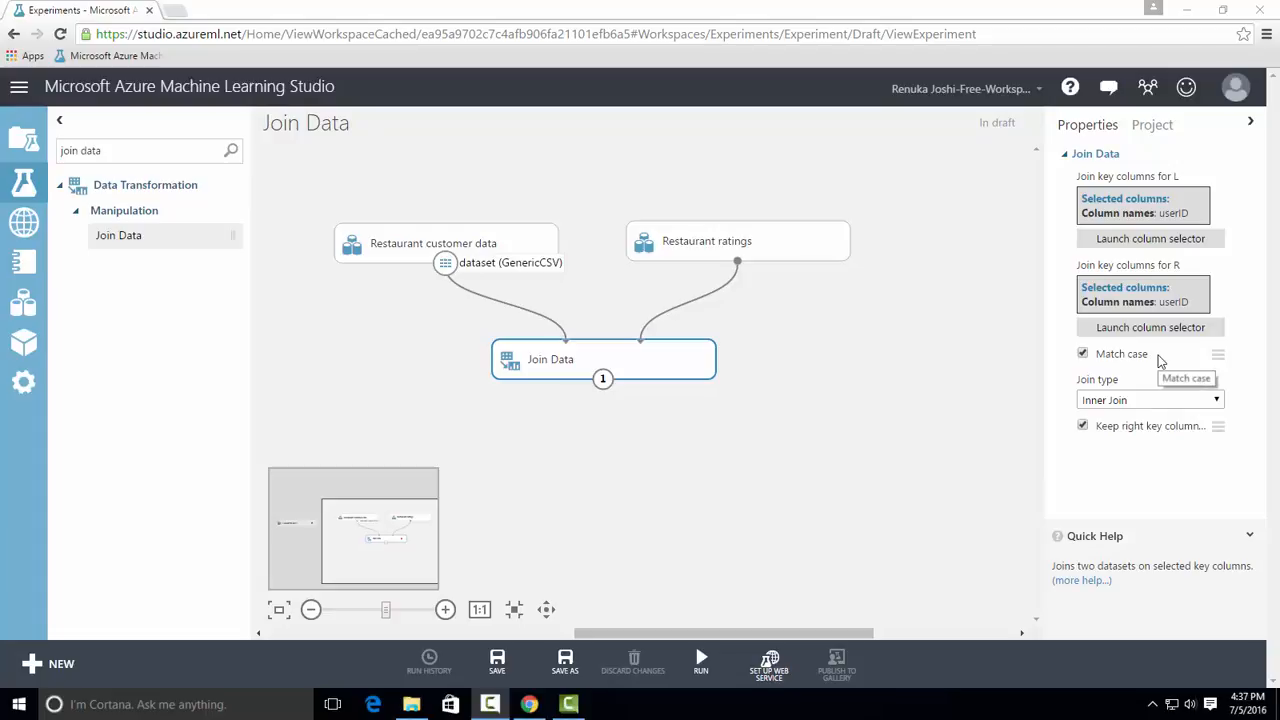
Keep Inner Join as the Join Data module's join type and run the experiment
left_click(1212, 401)
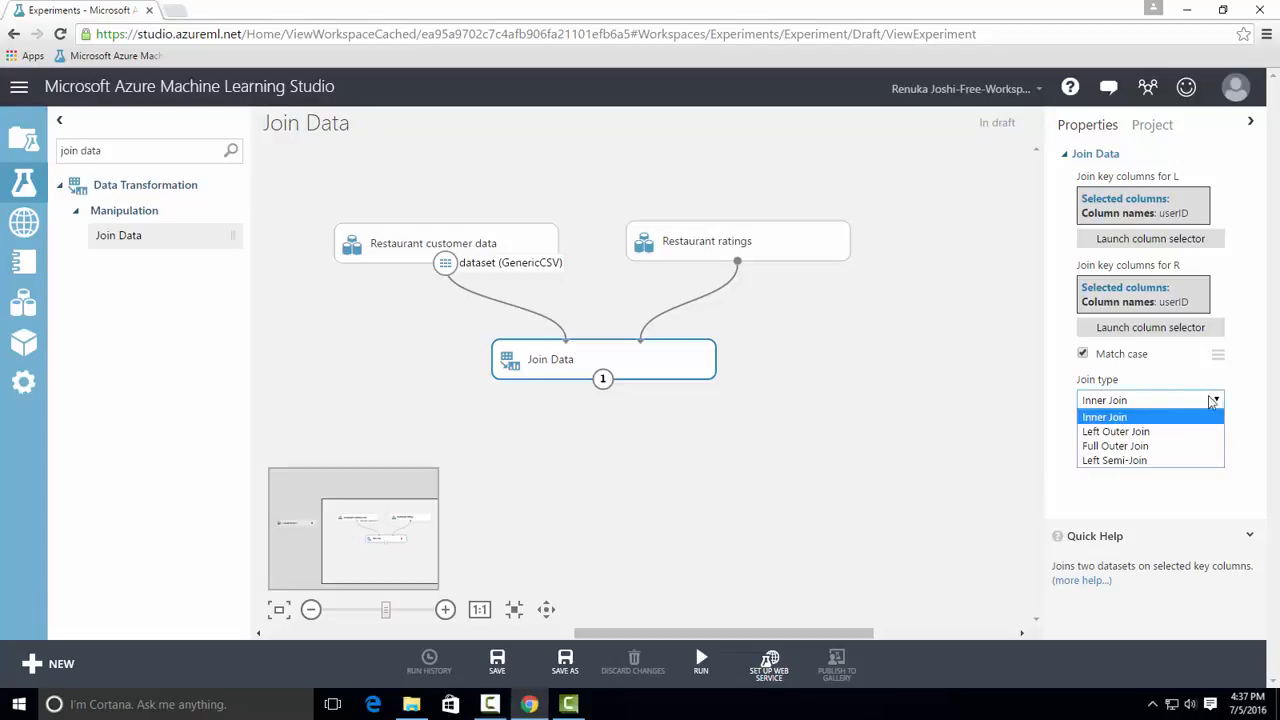
left_click(1143, 417)
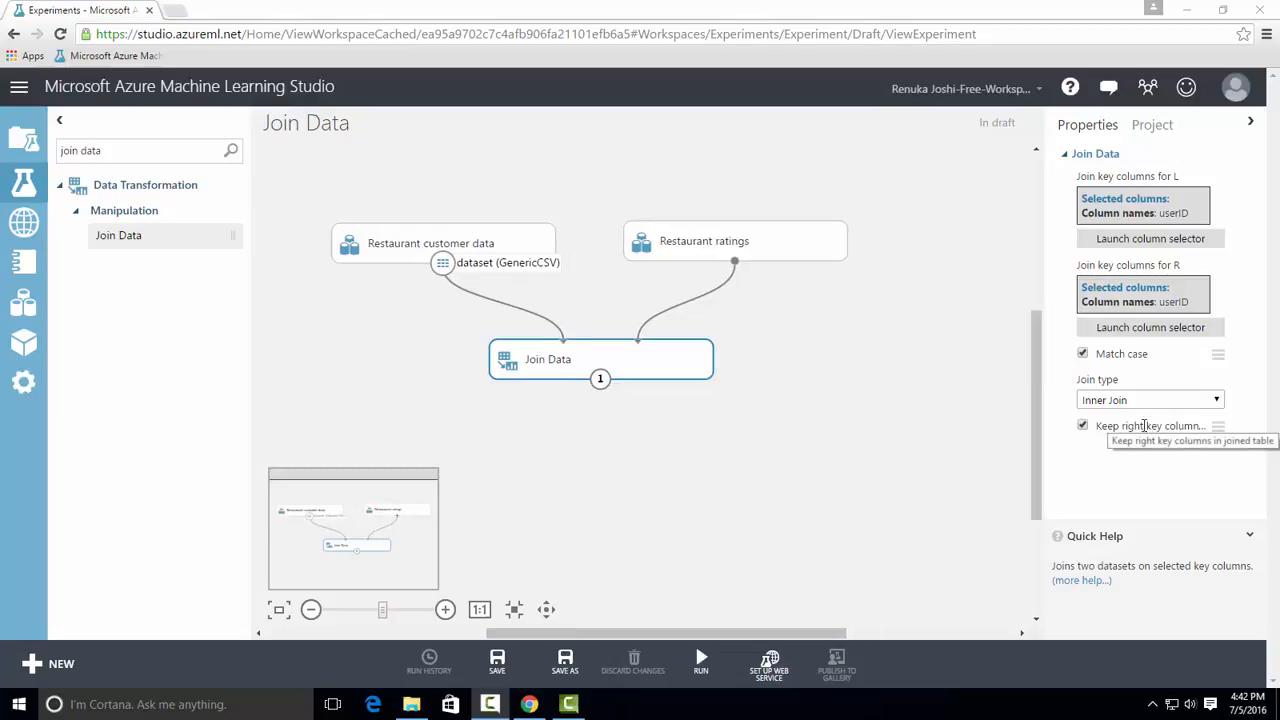
left_click(702, 660)
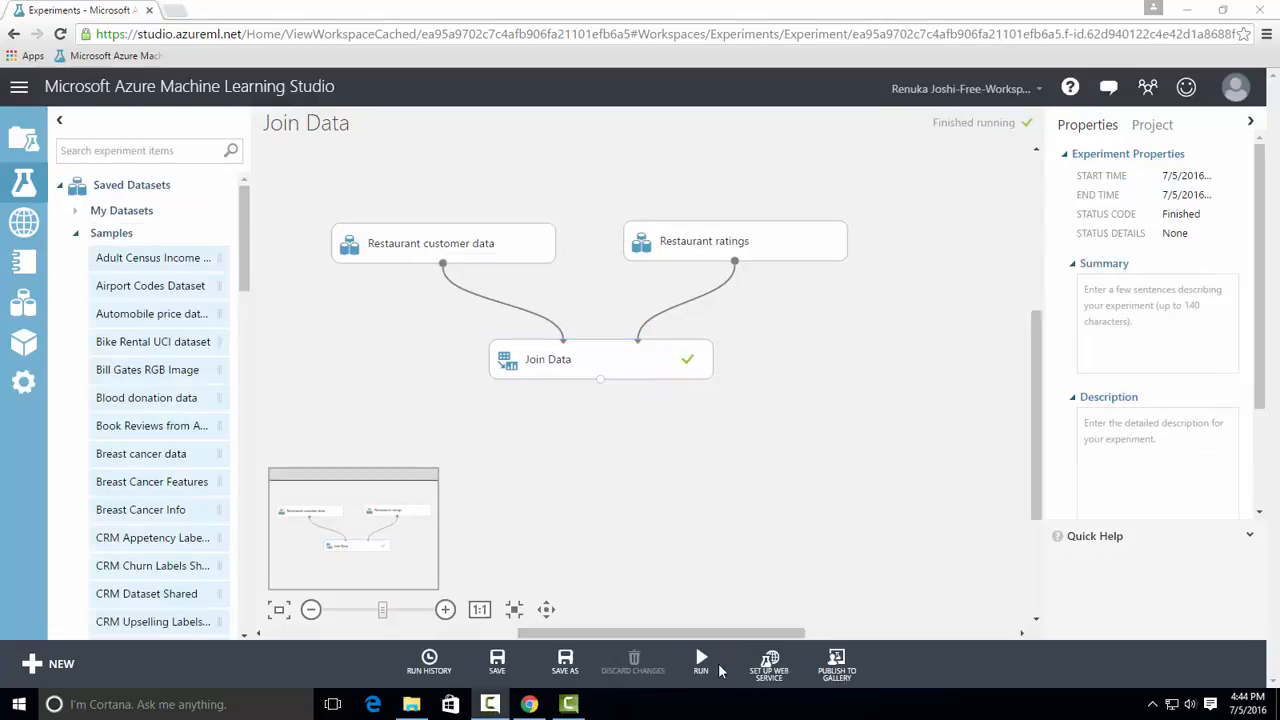
mouse_move(720, 670)
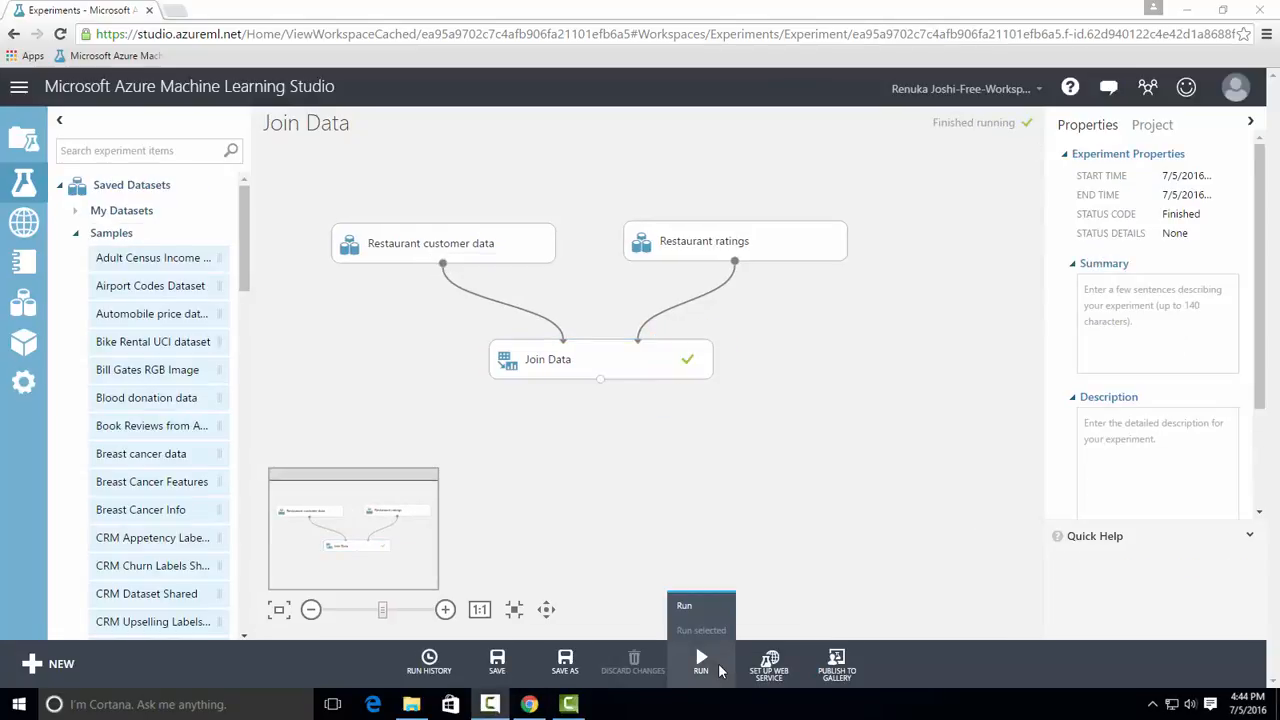
Visualize the Join Data results dataset and examine the duplicated userID (2) key column
left_click(600, 380)
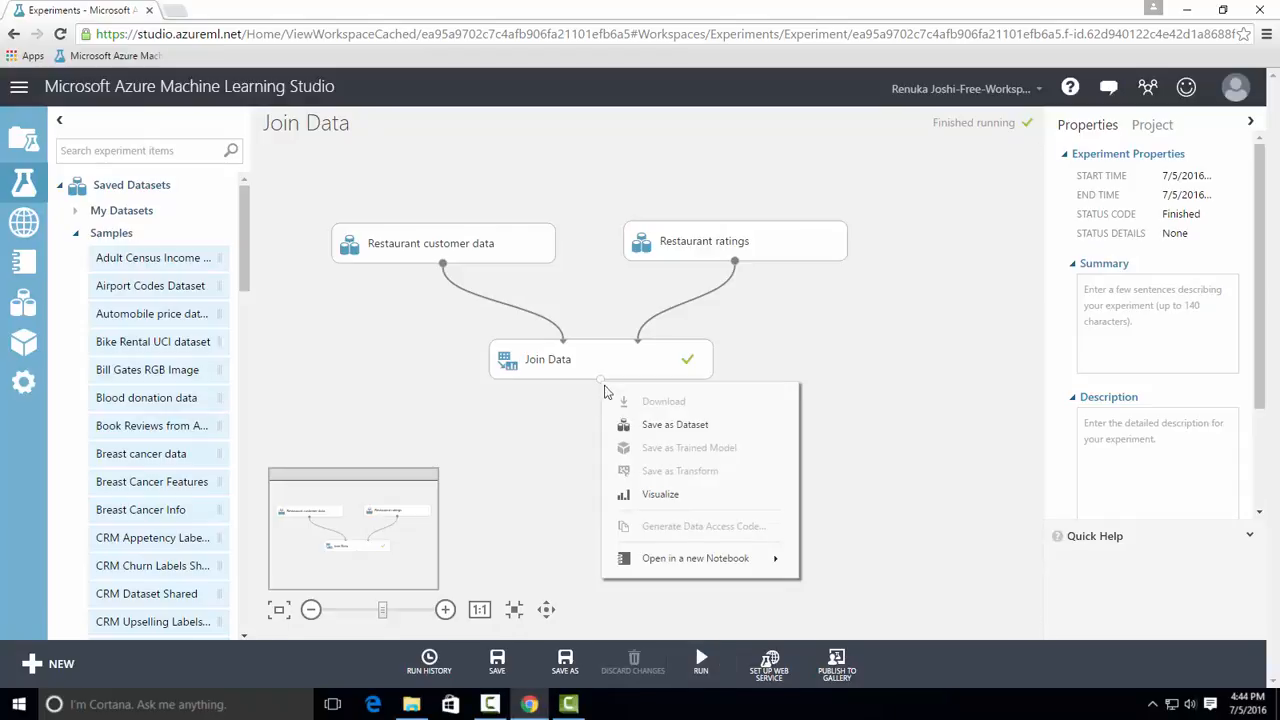
left_click(664, 494)
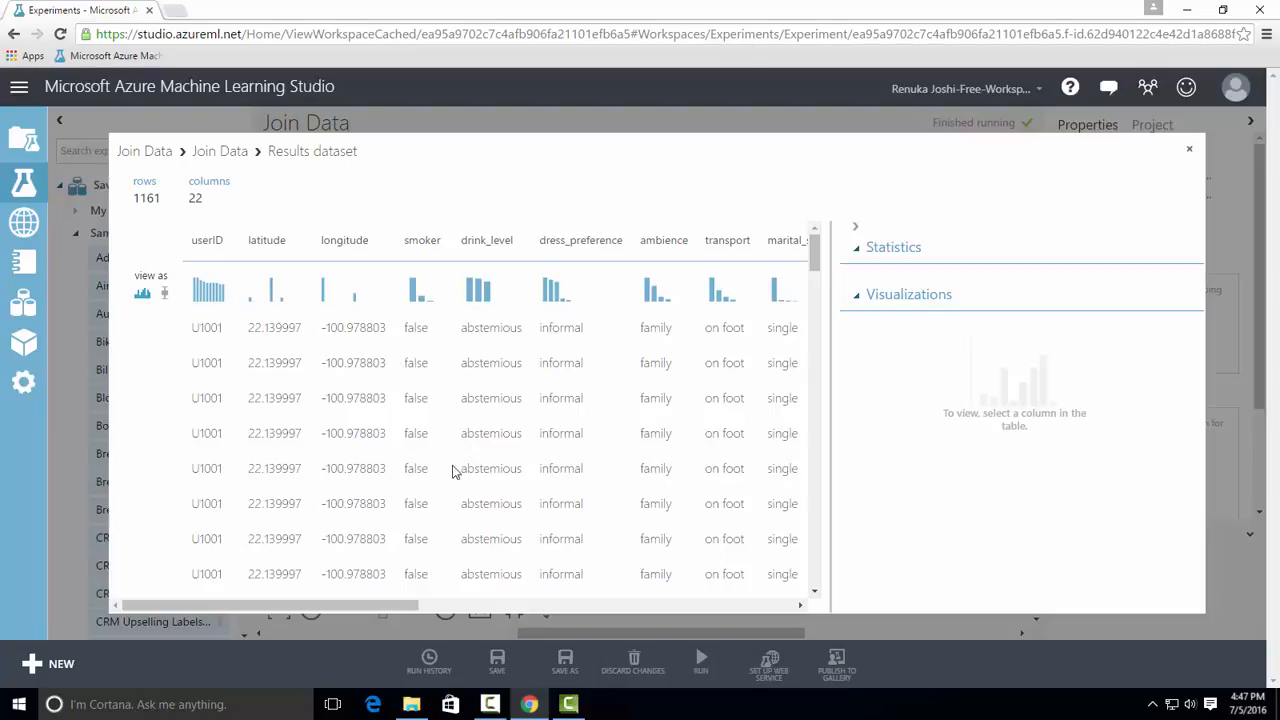
left_click_drag(390, 599, 759, 595)
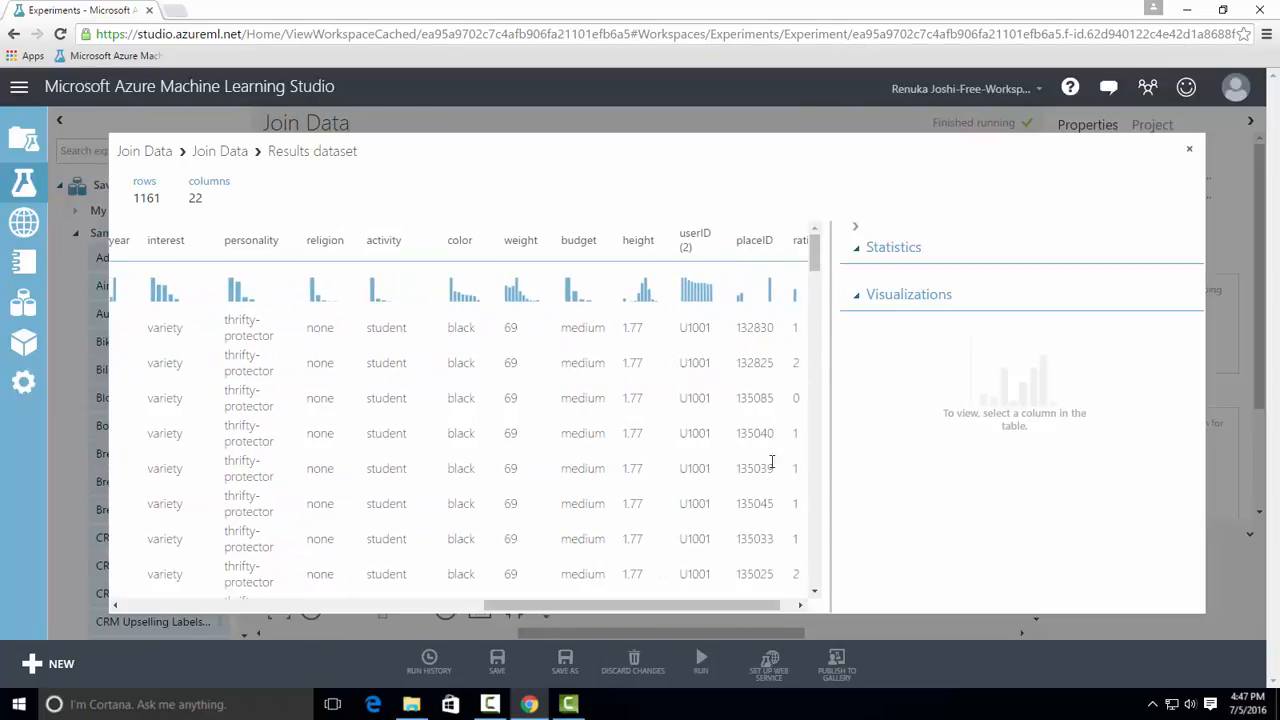
left_click(702, 236)
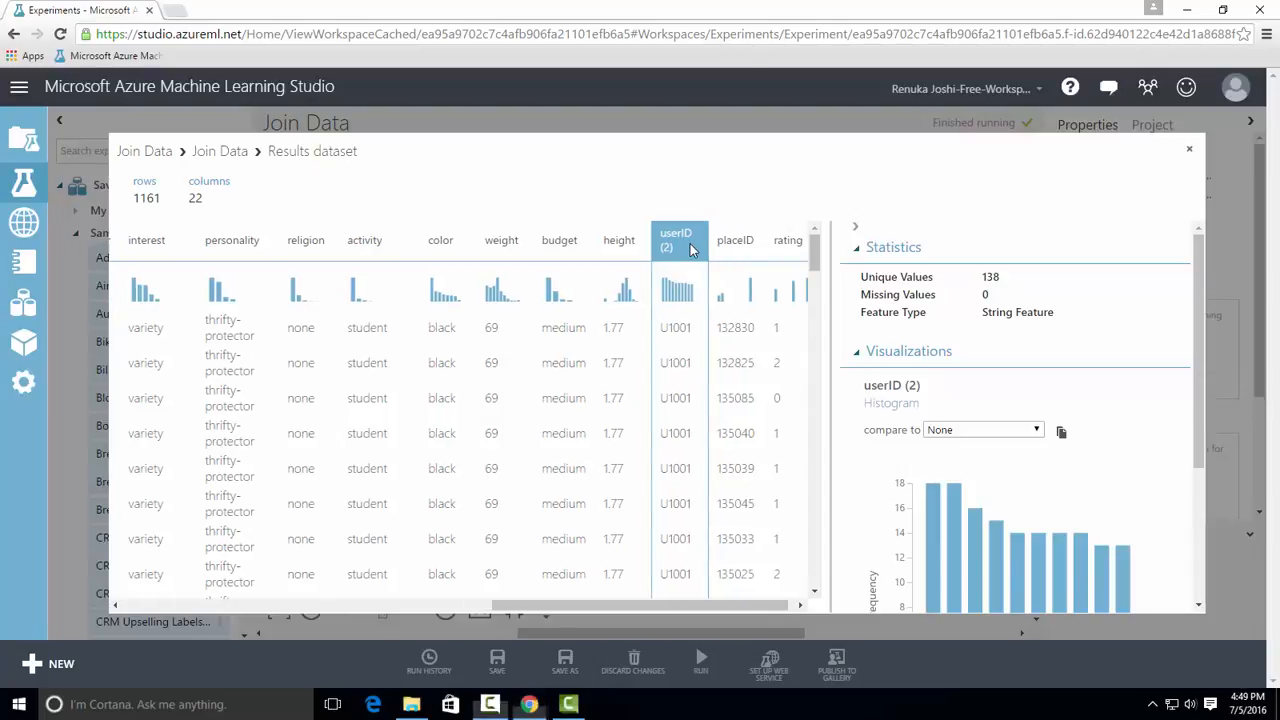
left_click(1192, 153)
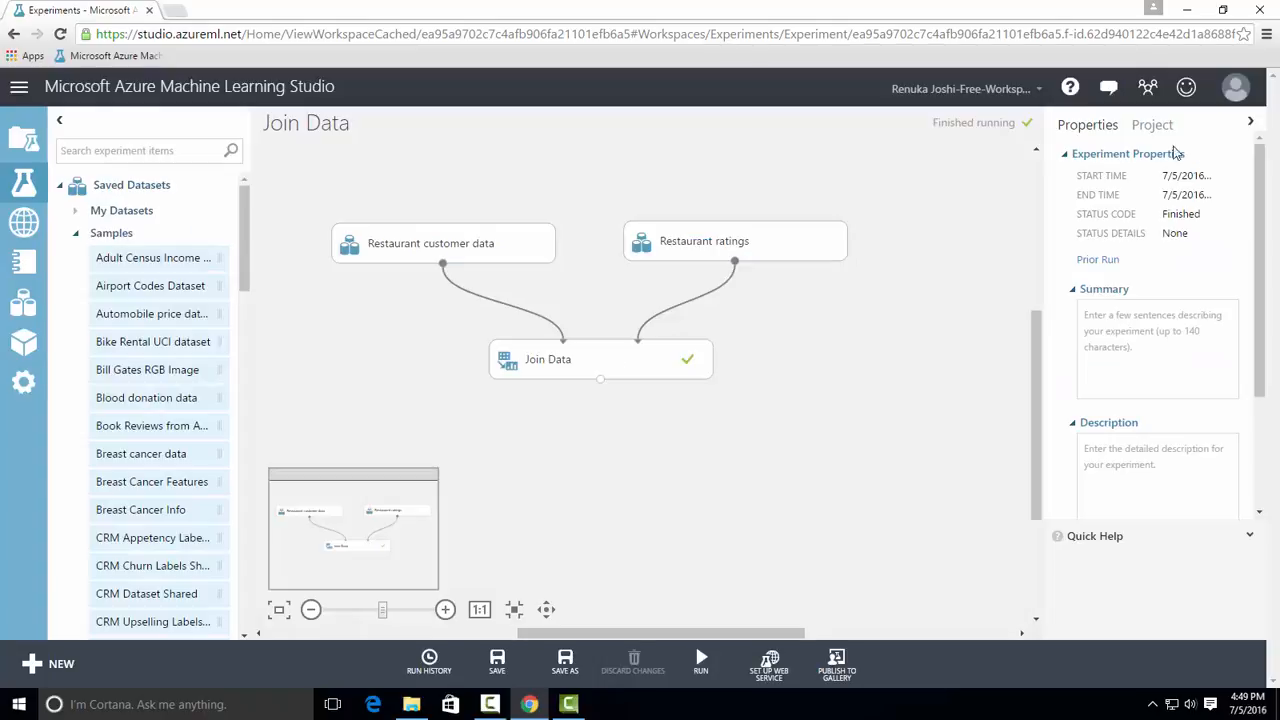
Set the Join Data module's join type to Left Outer Join and rerun the experiment
left_click(682, 366)
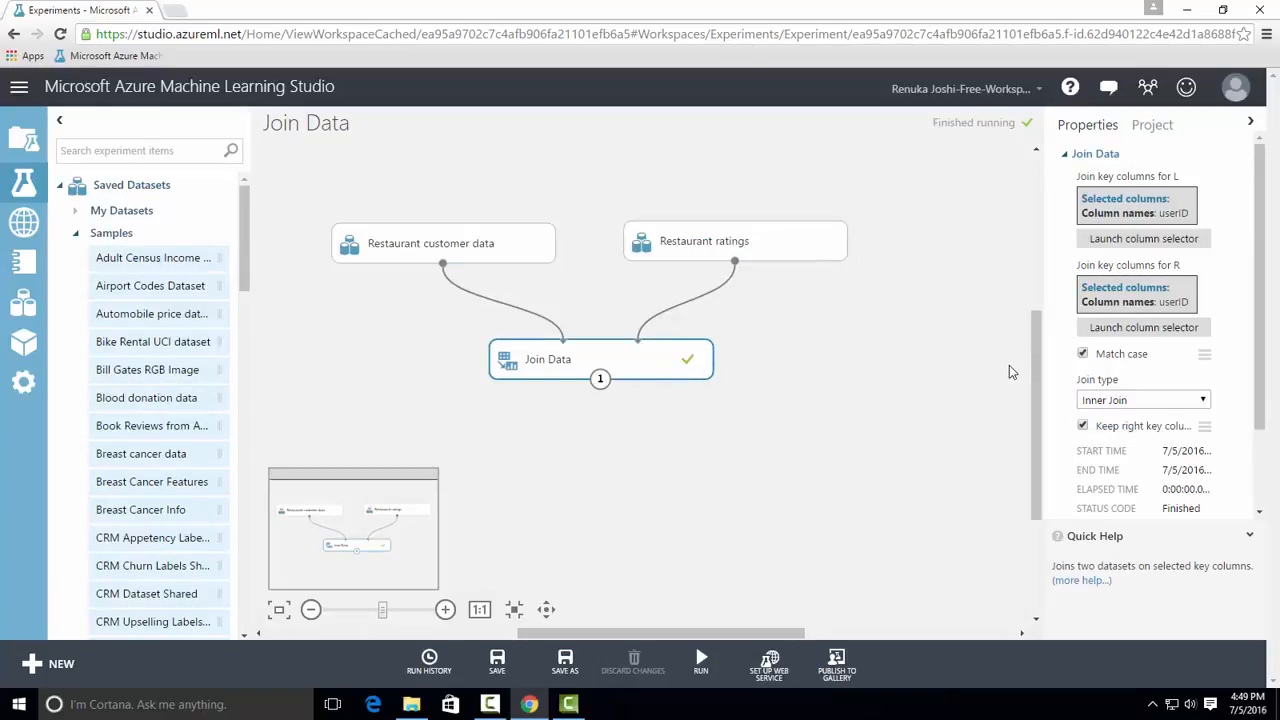
left_click(1199, 402)
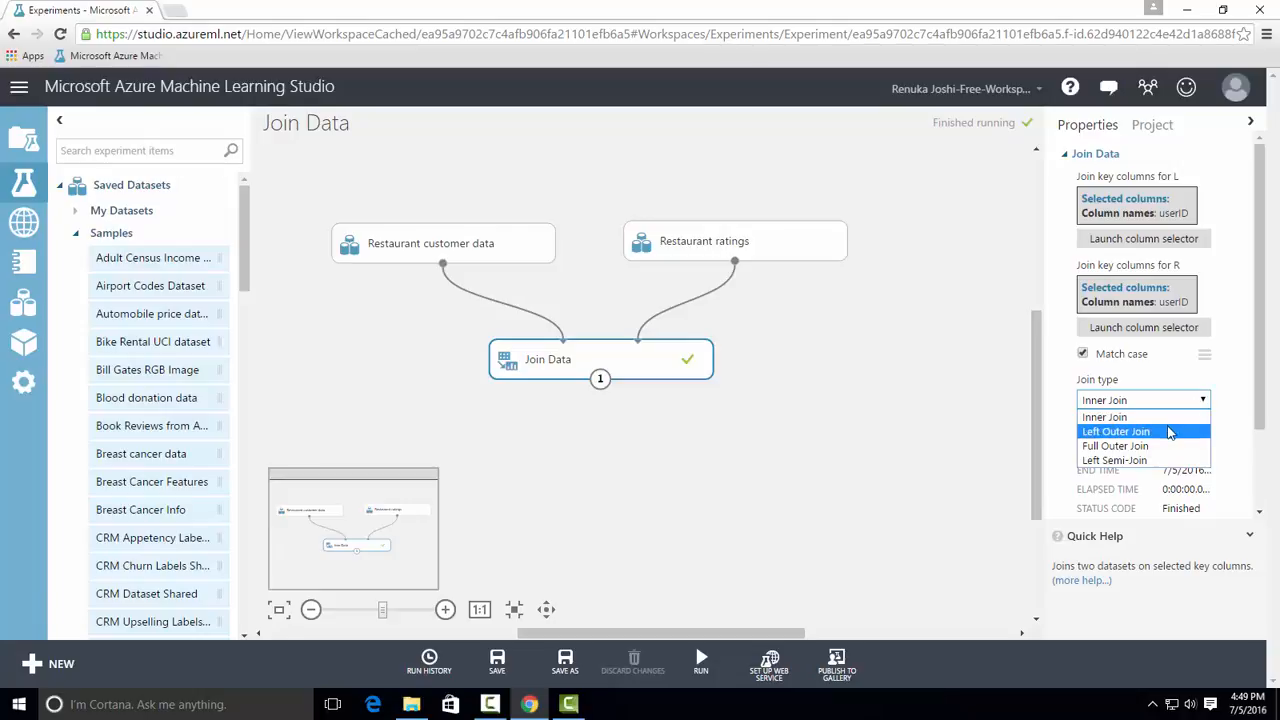
left_click(1168, 432)
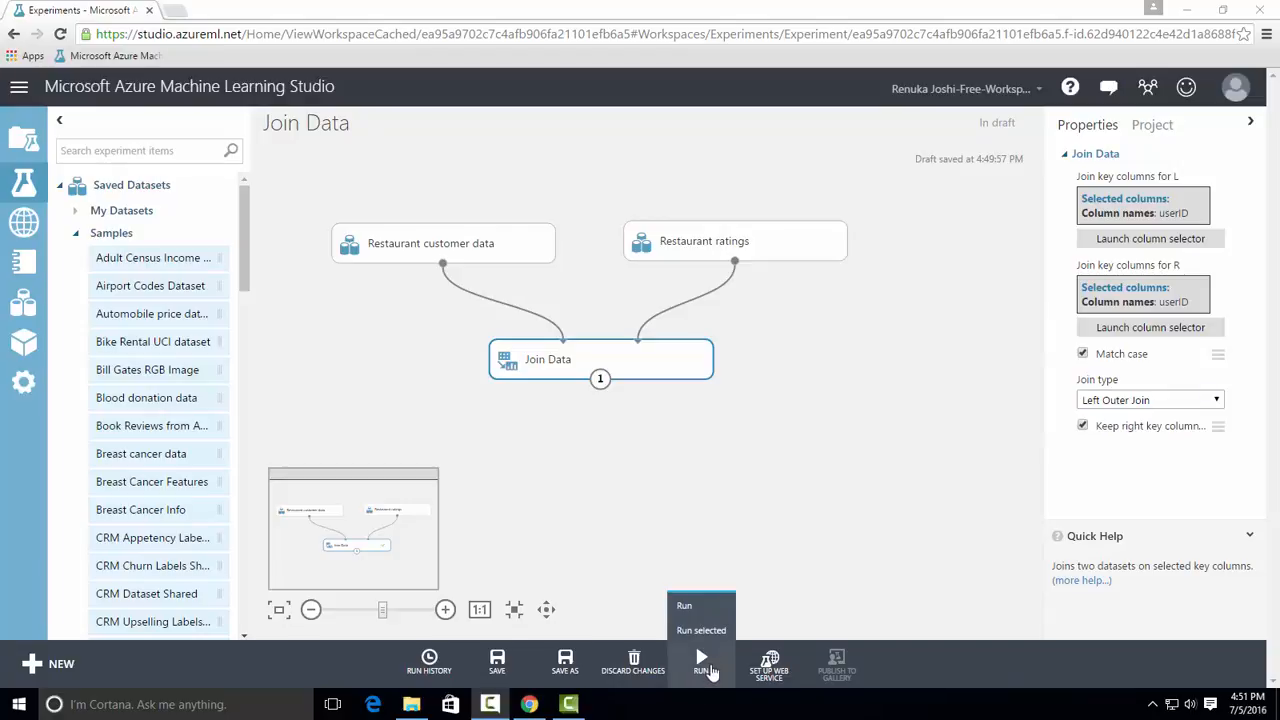
left_click(703, 665)
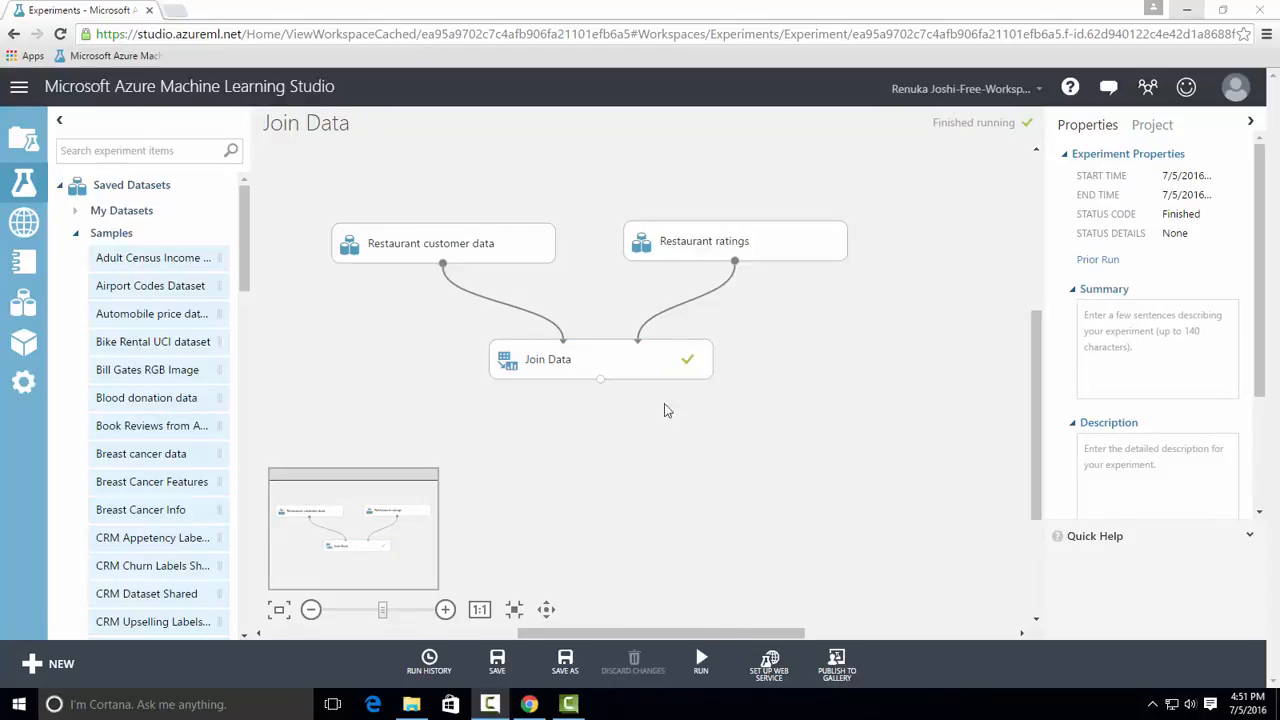
Visualize the Join Data results dataset for the left outer join, examine its rows and columns, and close the view
right_click(602, 380)
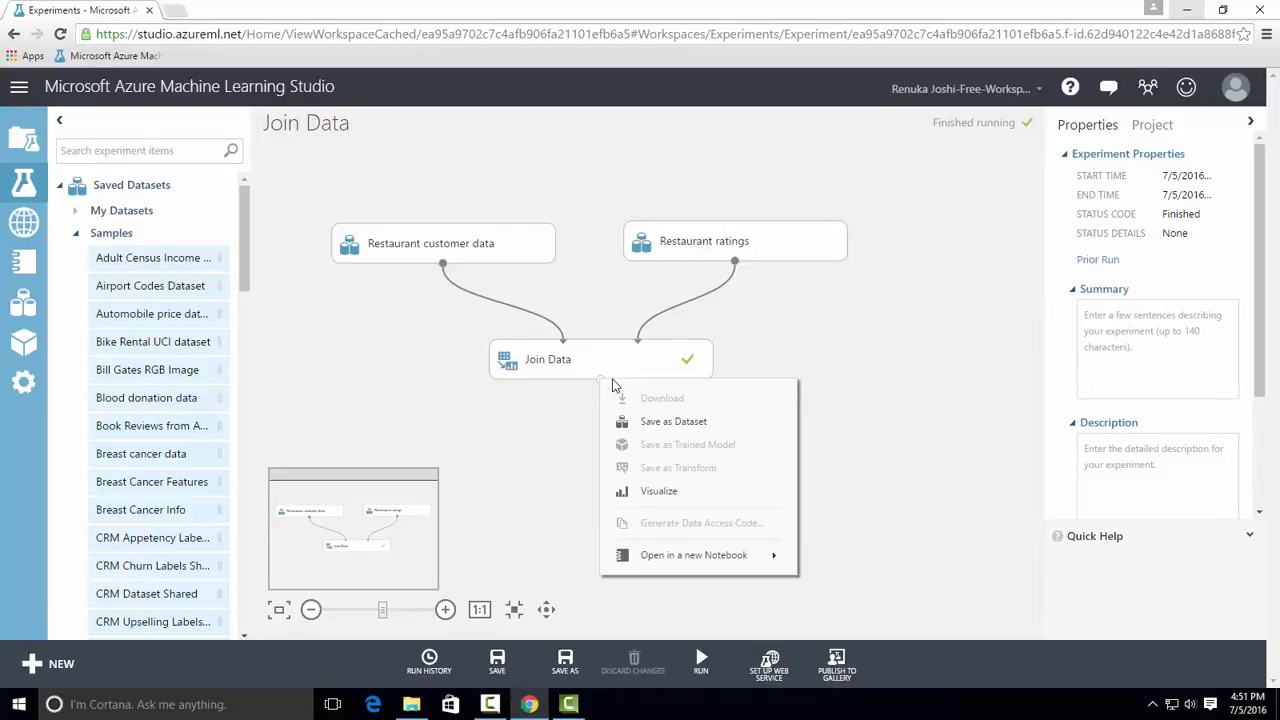
left_click(677, 485)
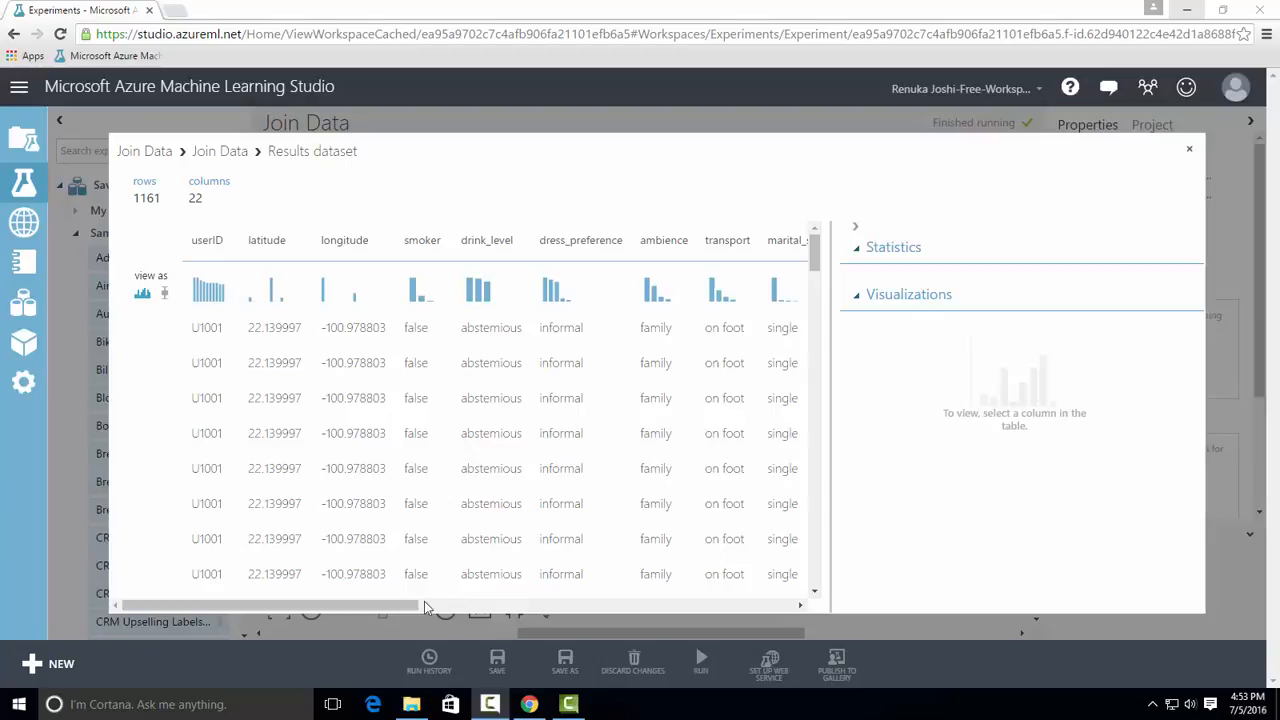
mouse_move(415, 607)
left_mouse_down()
mouse_move(793, 604)
mouse_move(395, 597)
left_mouse_up()
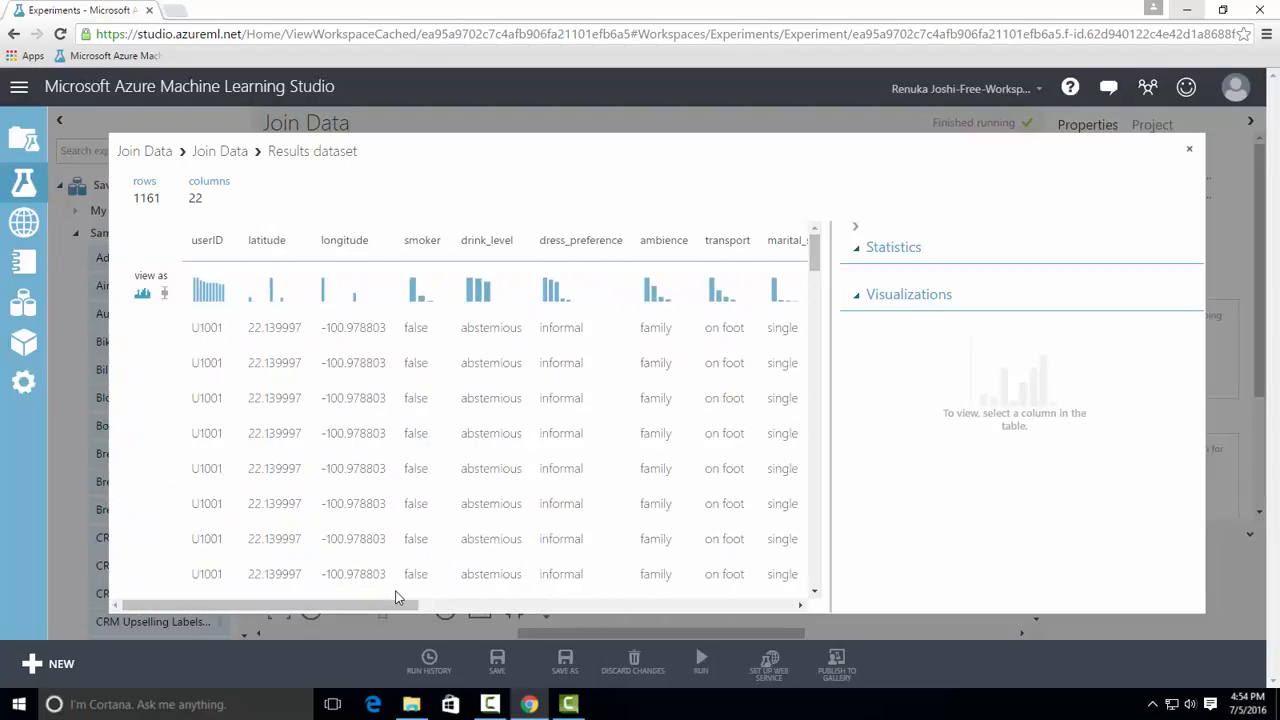
left_click(1193, 153)
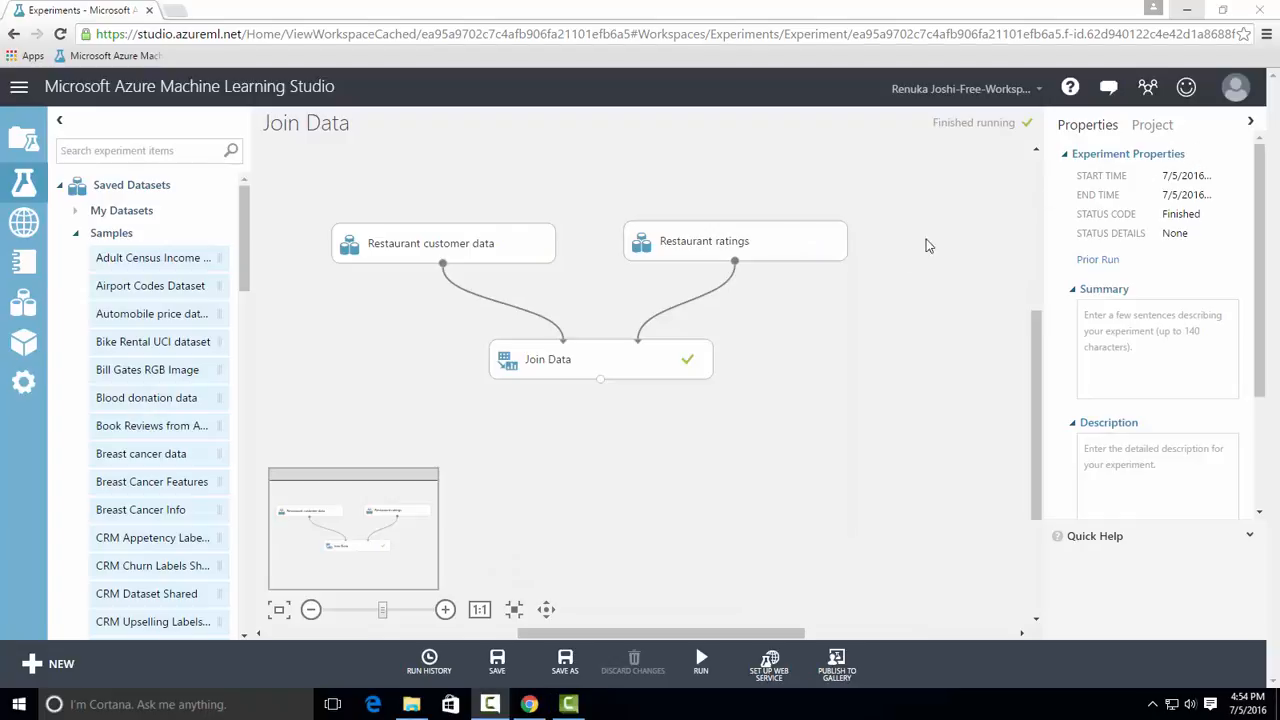
Set the Join Data module's join type to Full Outer Join and rerun the experiment
left_click(648, 357)
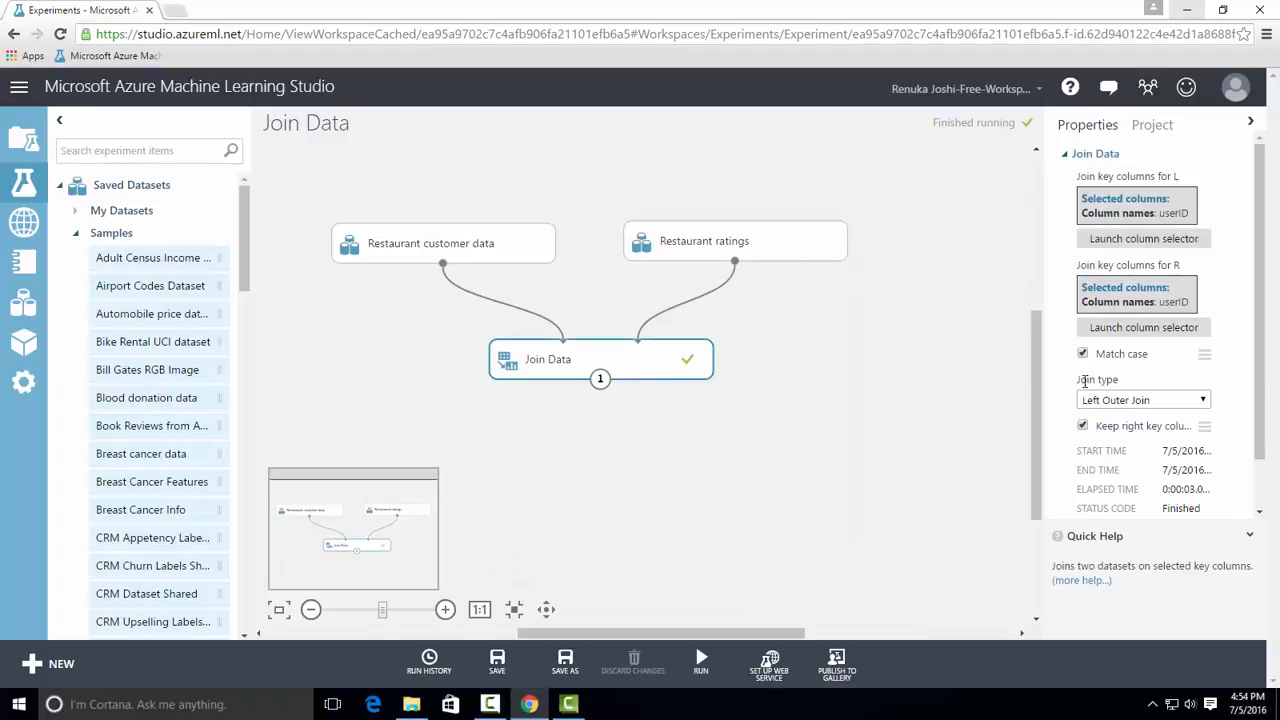
left_click(1148, 401)
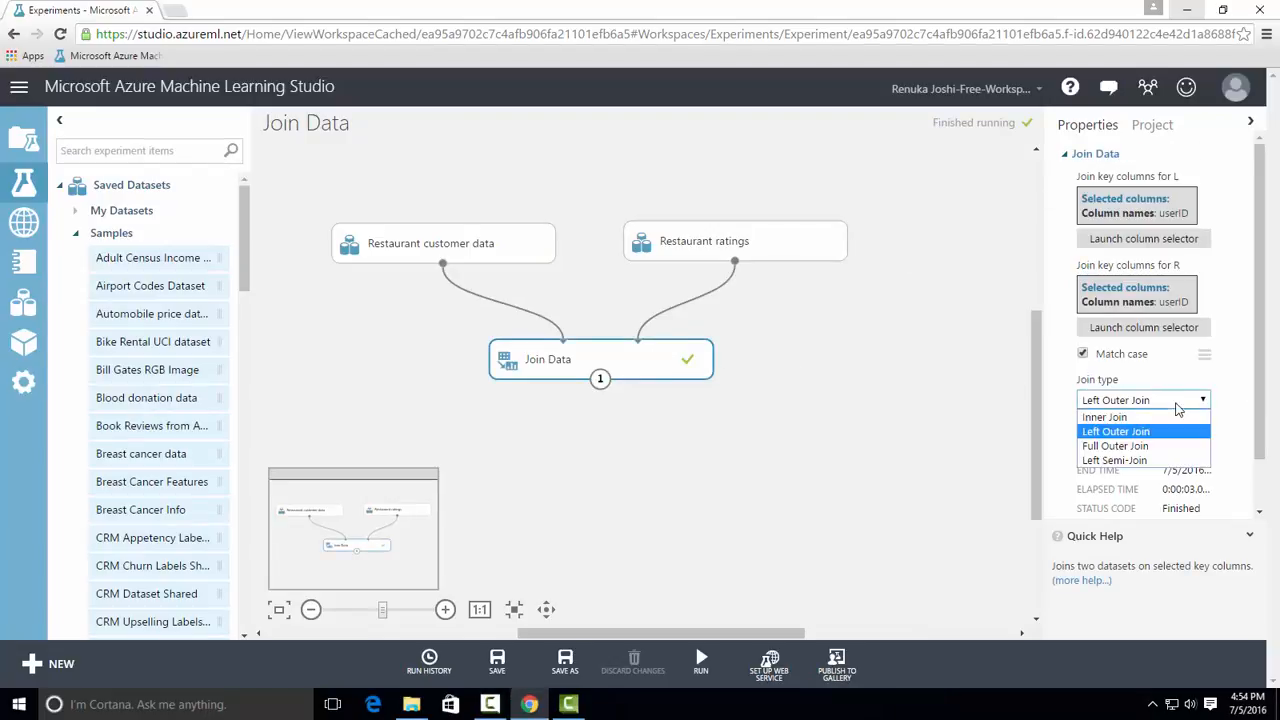
left_click(1115, 446)
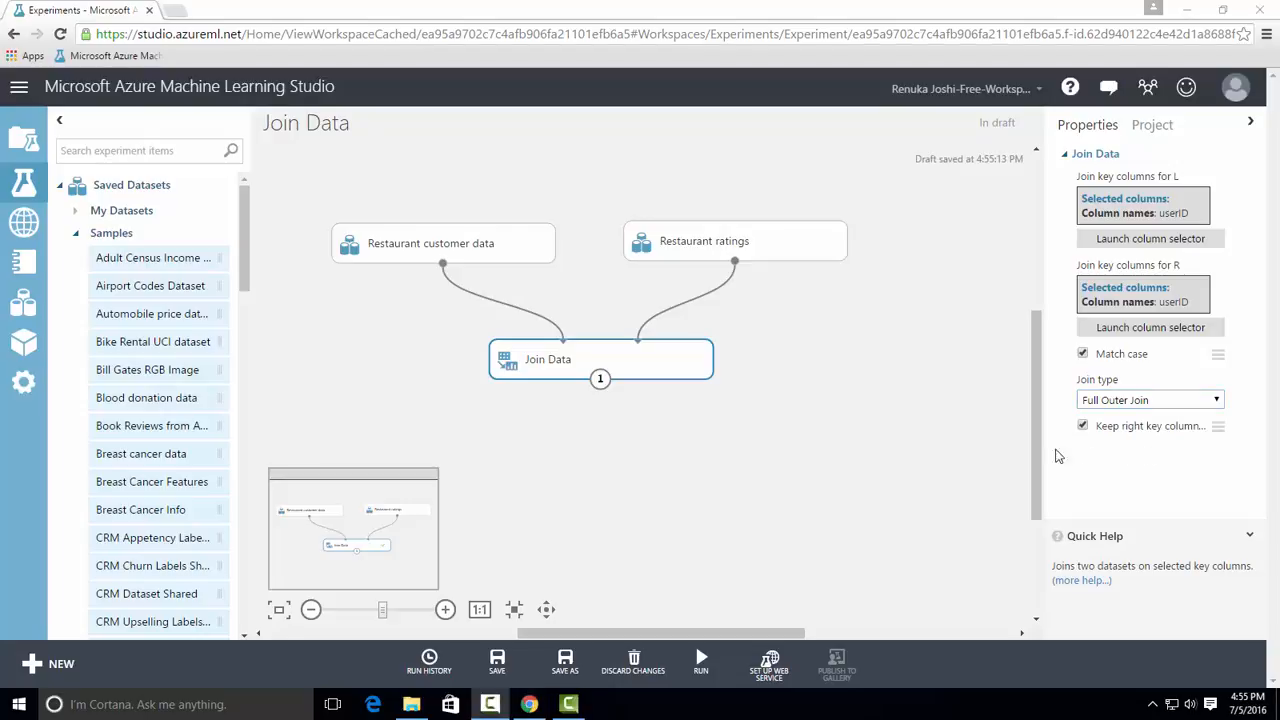
left_click(703, 665)
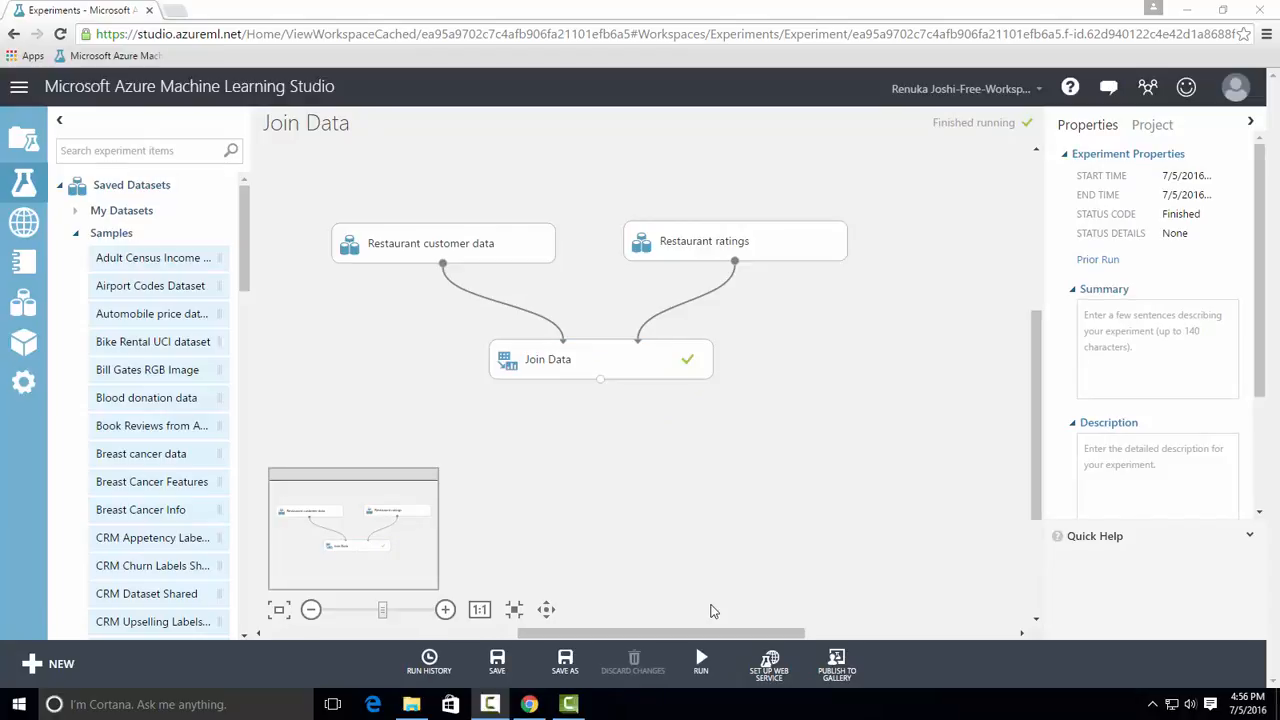
Visualize the full outer join's results dataset, check its row and column counts, and close the view
right_click(602, 381)
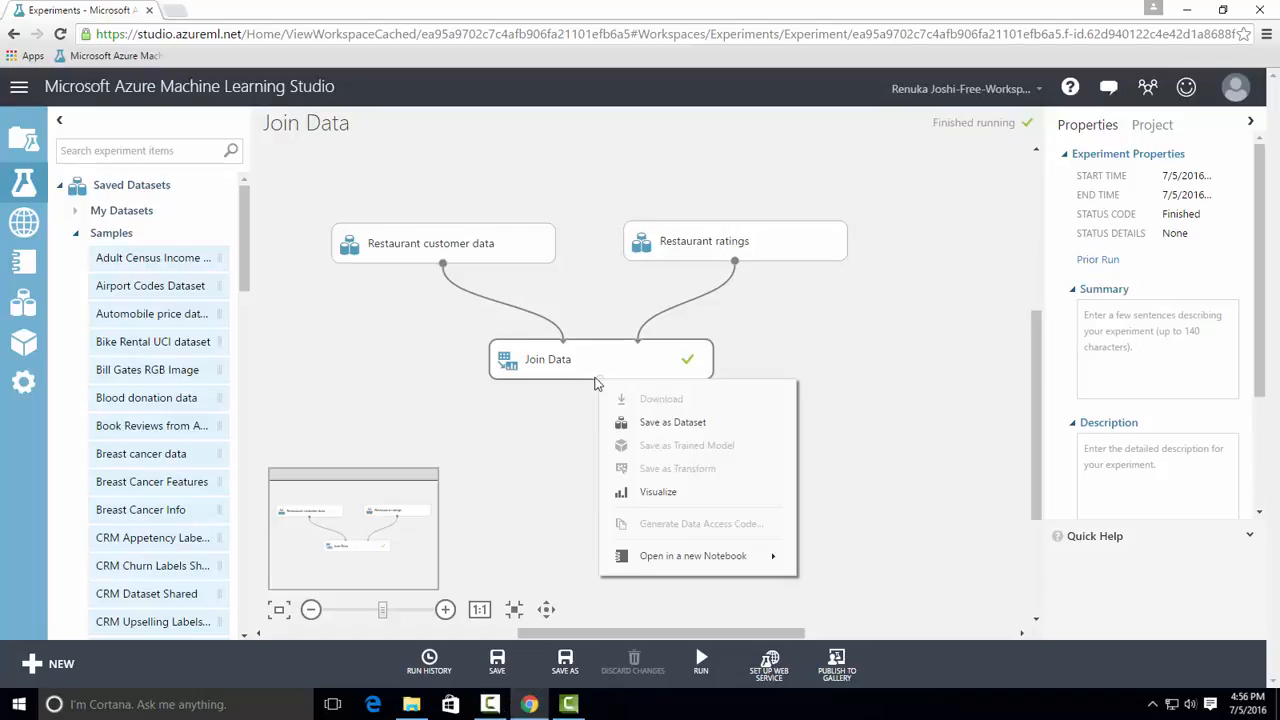
left_click(681, 489)
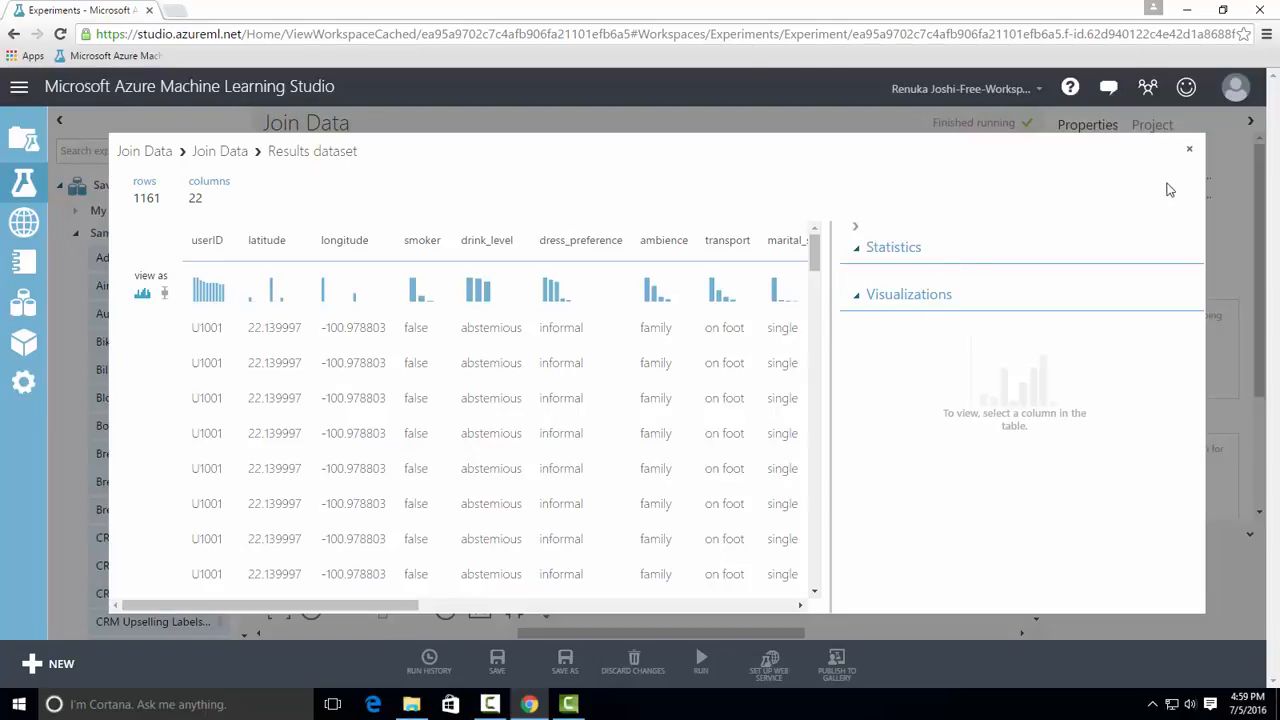
left_click(1194, 153)
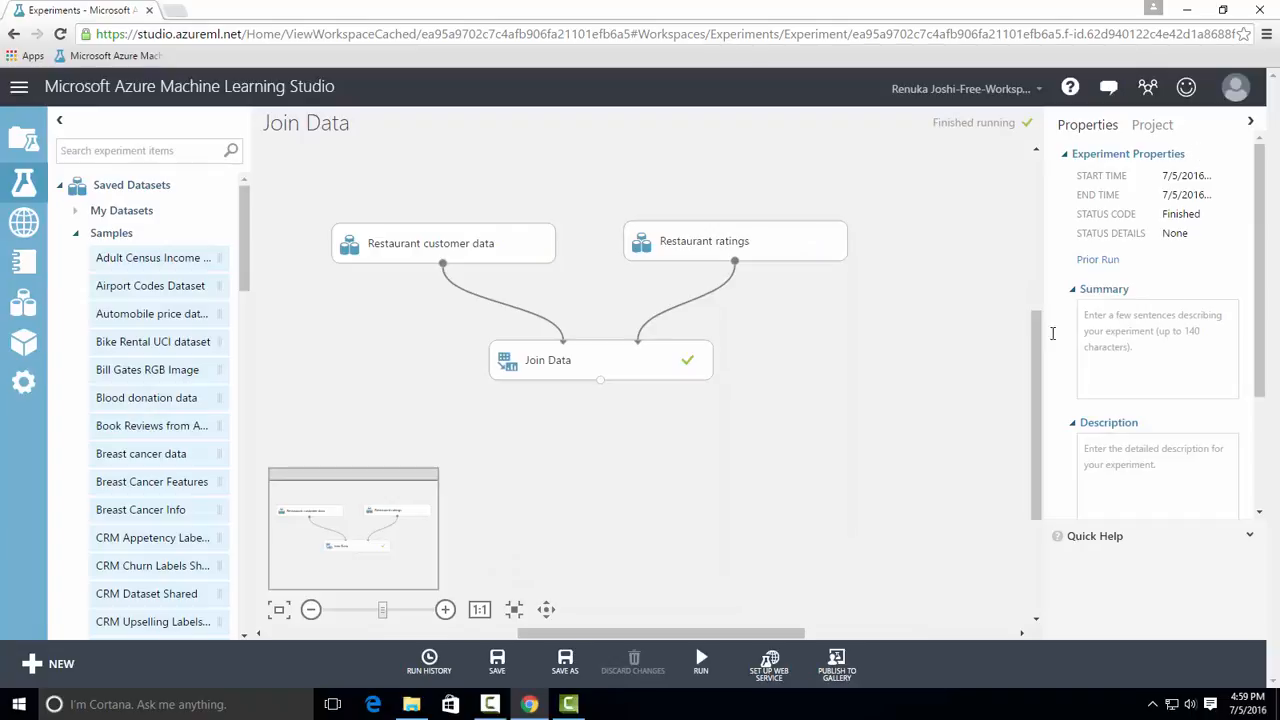
Set the Join Data module's join type to Left Semi-Join and rerun the experiment
left_click(689, 358)
left_click(1176, 404)
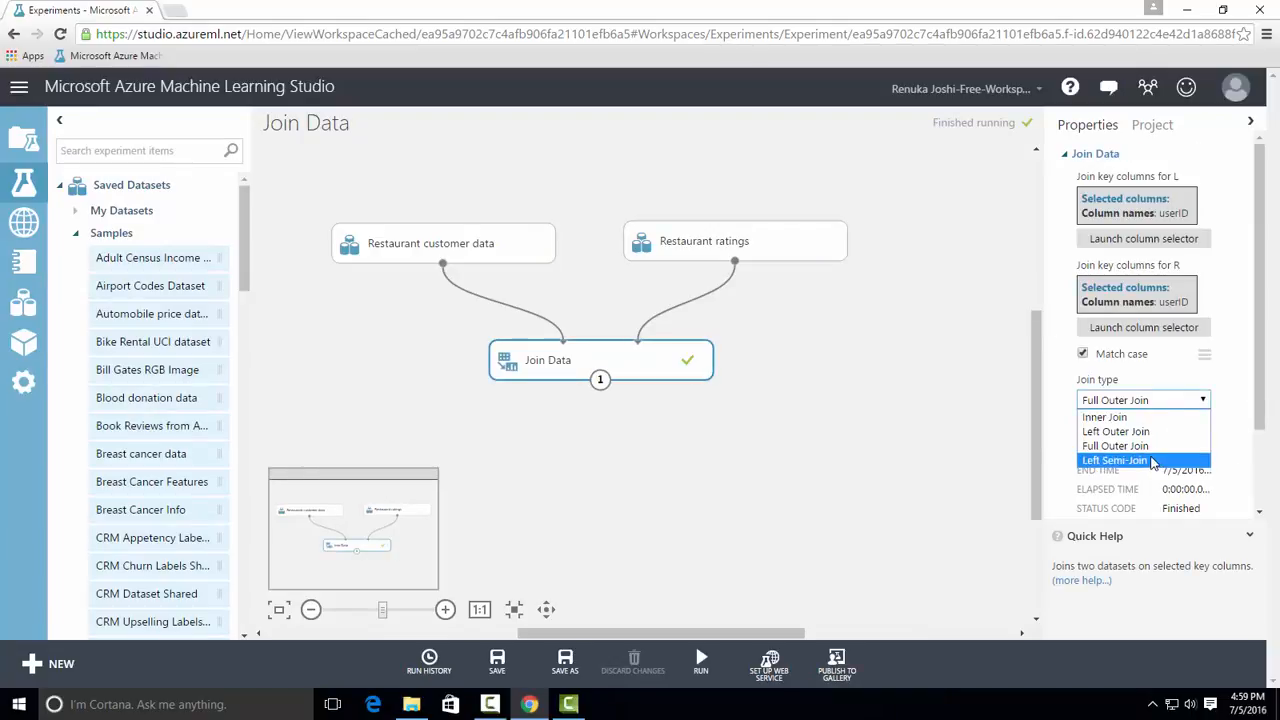
left_click(1150, 459)
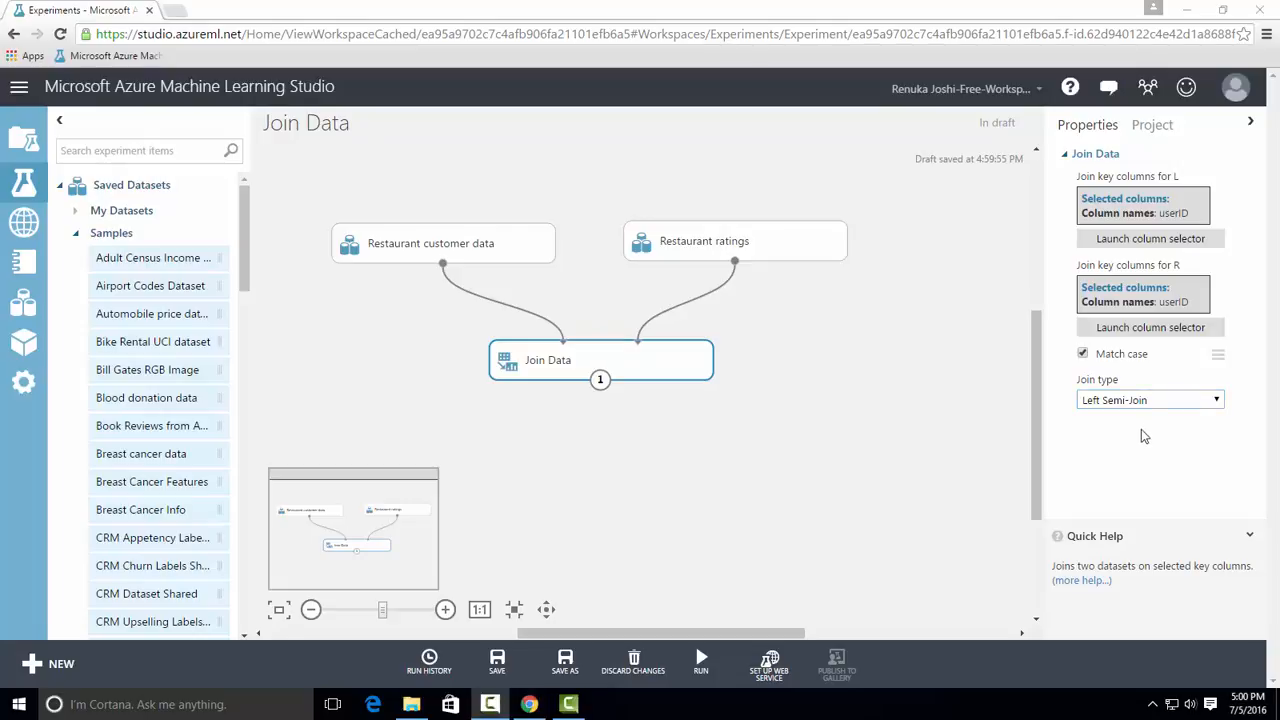
left_click(720, 668)
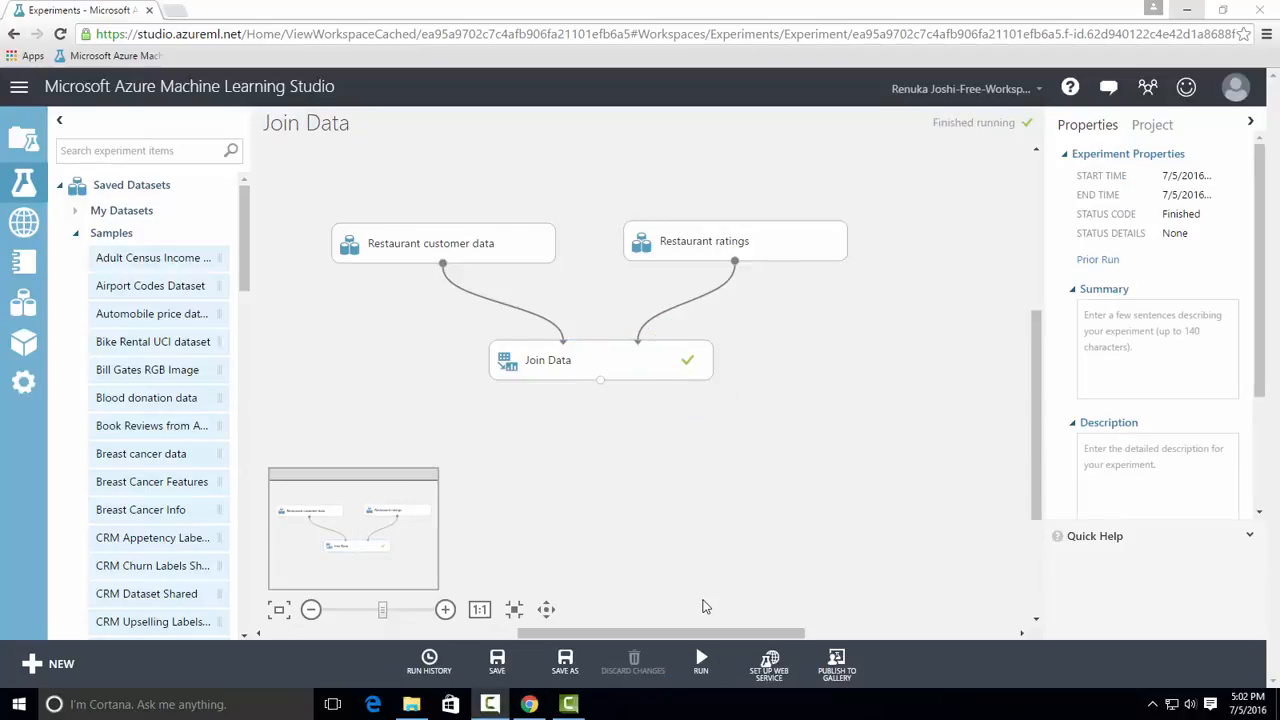
Visualize the left semi-join's results dataset, examine its columns through to the last one, and close the view
right_click(601, 381)
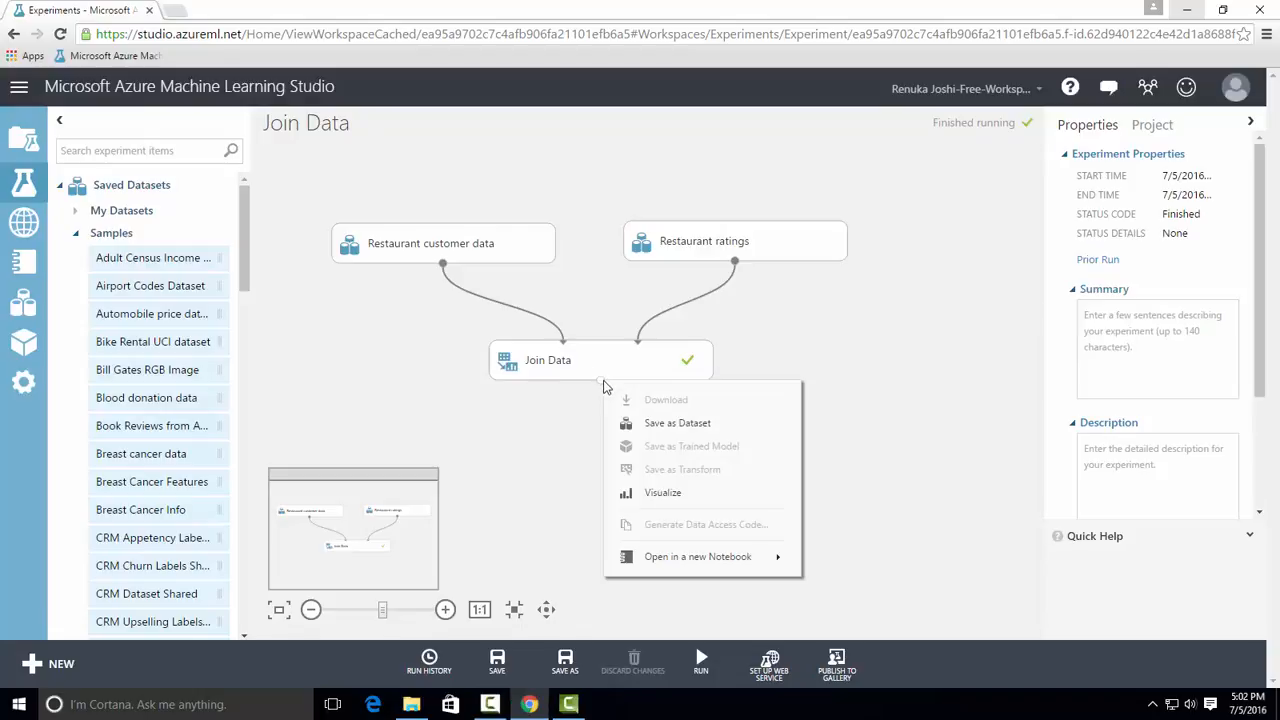
left_click(661, 490)
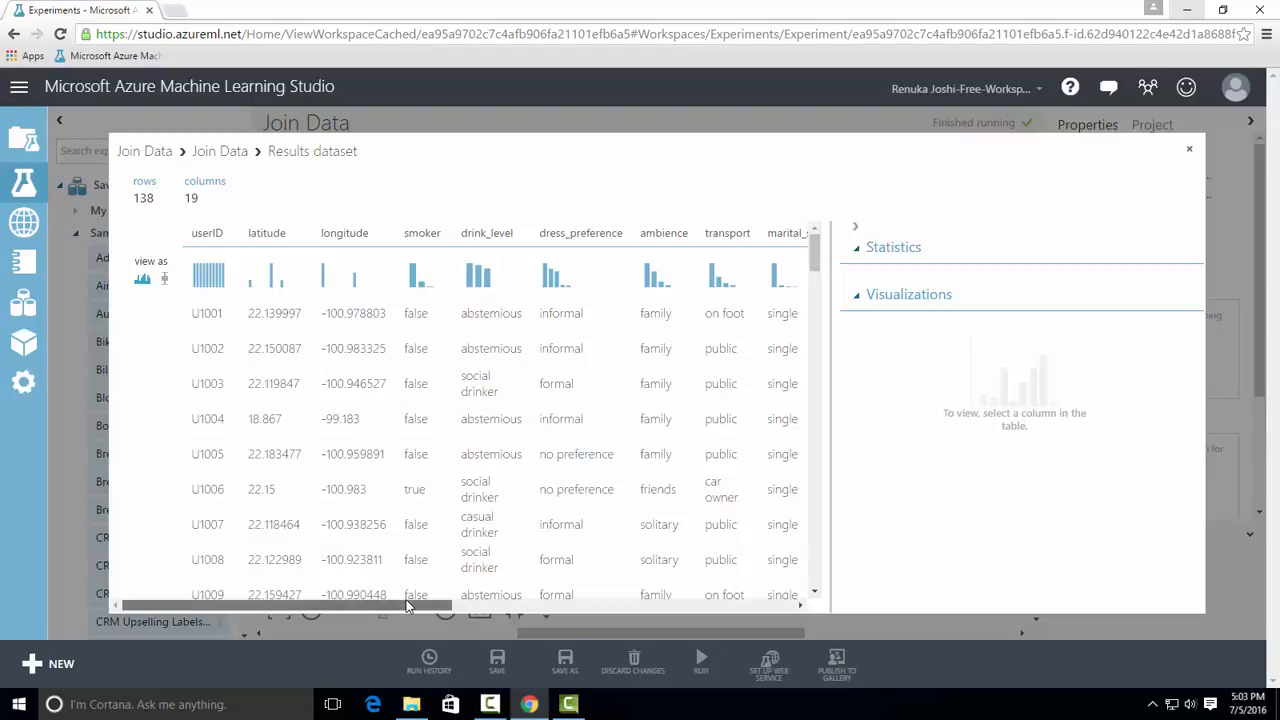
left_click_drag(408, 605, 795, 603)
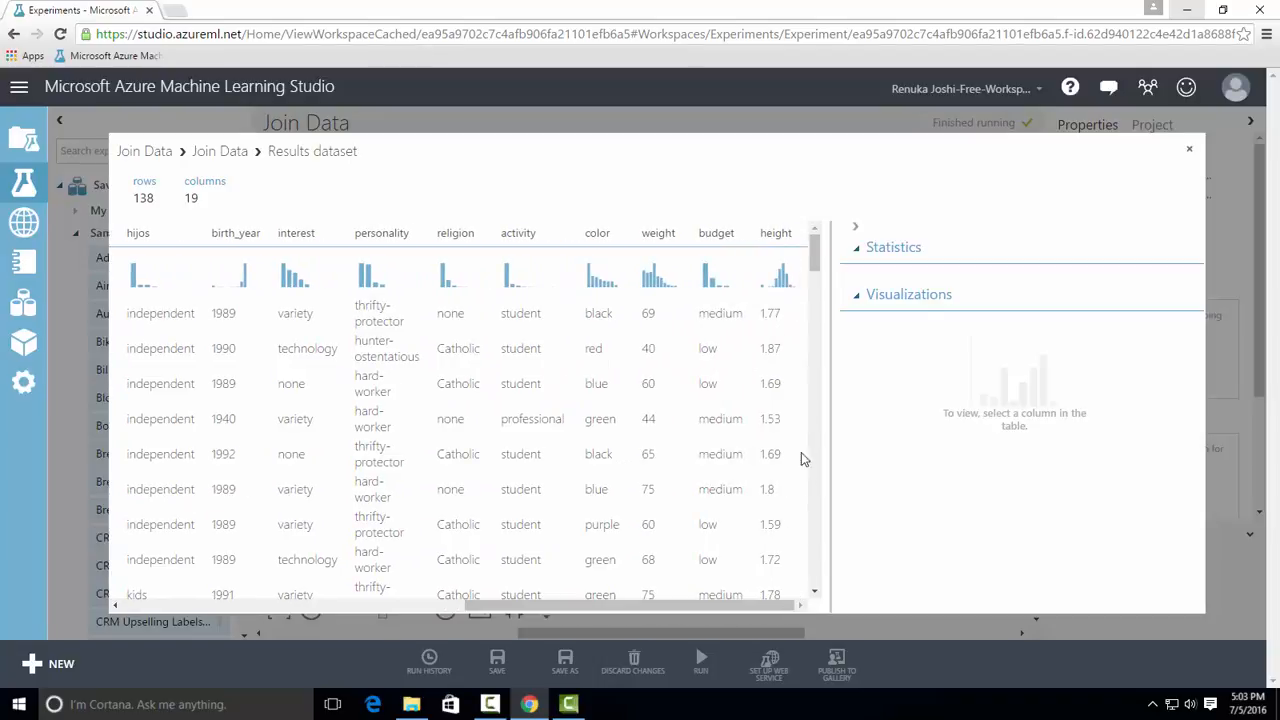
left_click(1189, 149)
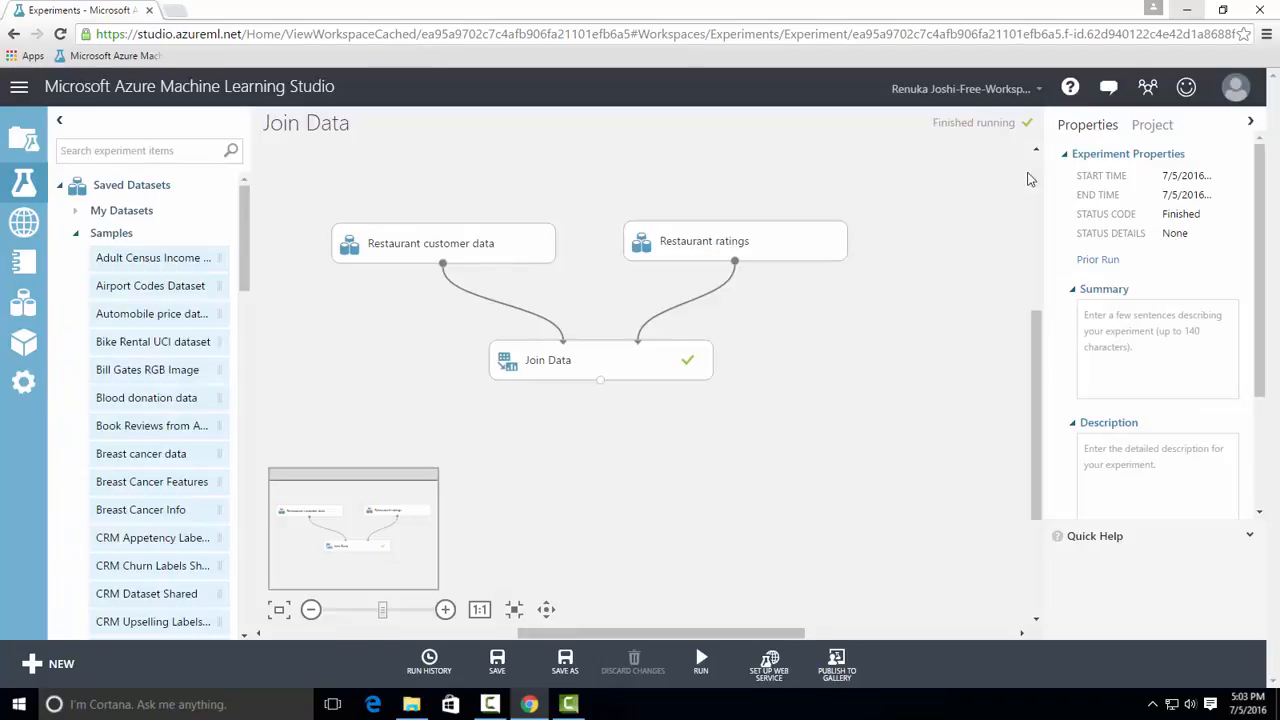